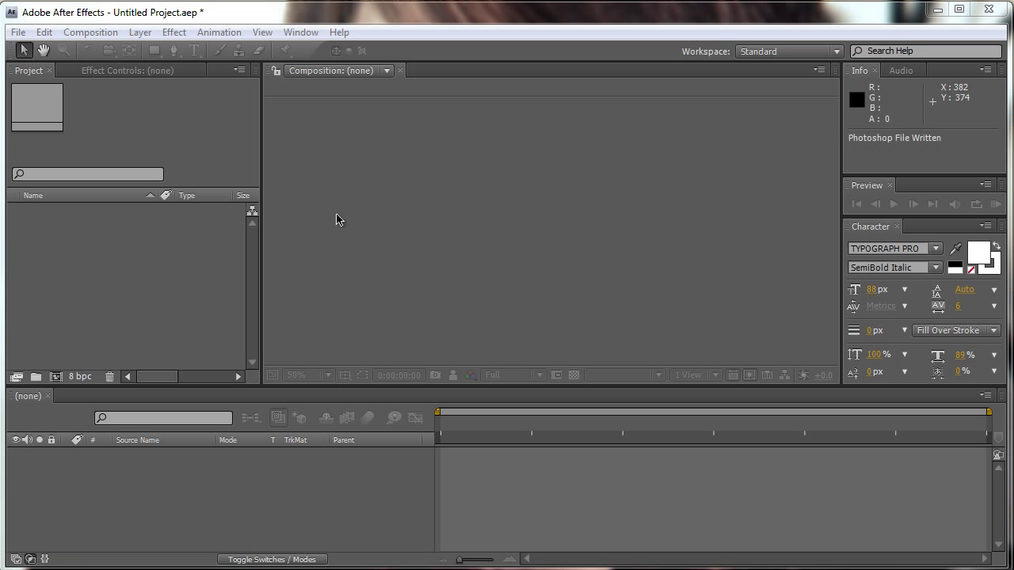
Step: Create a new composition named Text with its height set to 158
click(155, 14)
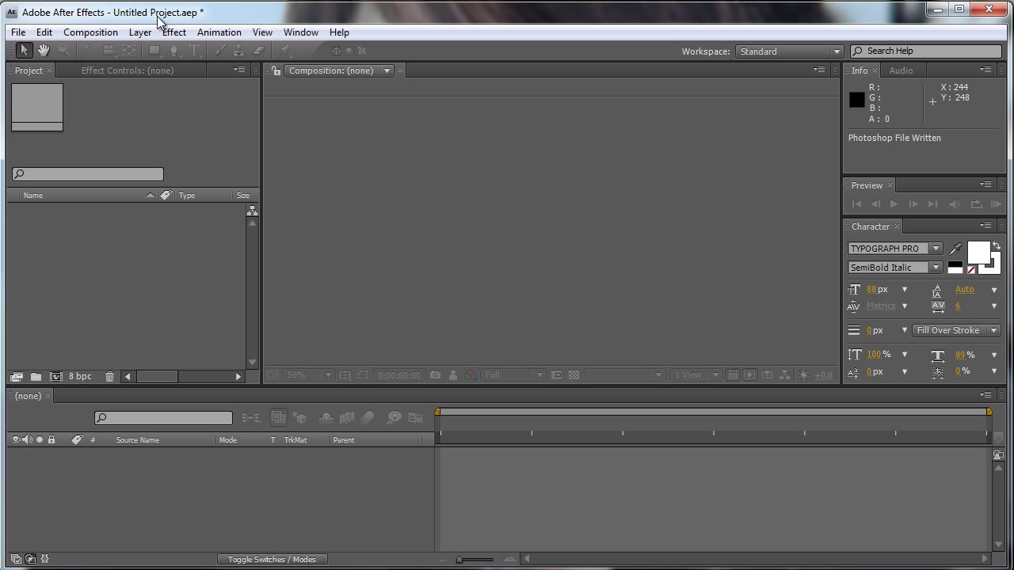
click(96, 35)
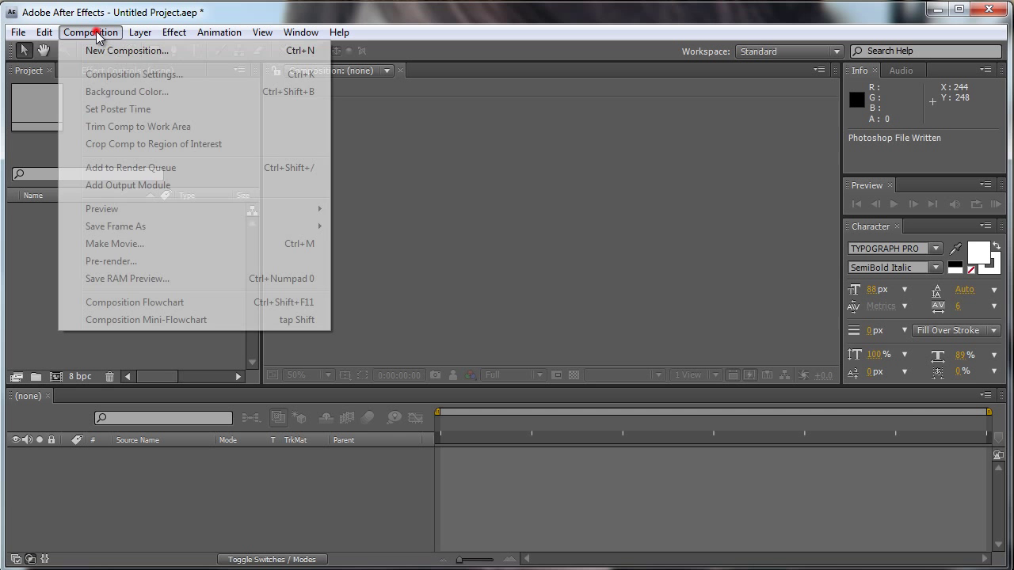
click(104, 50)
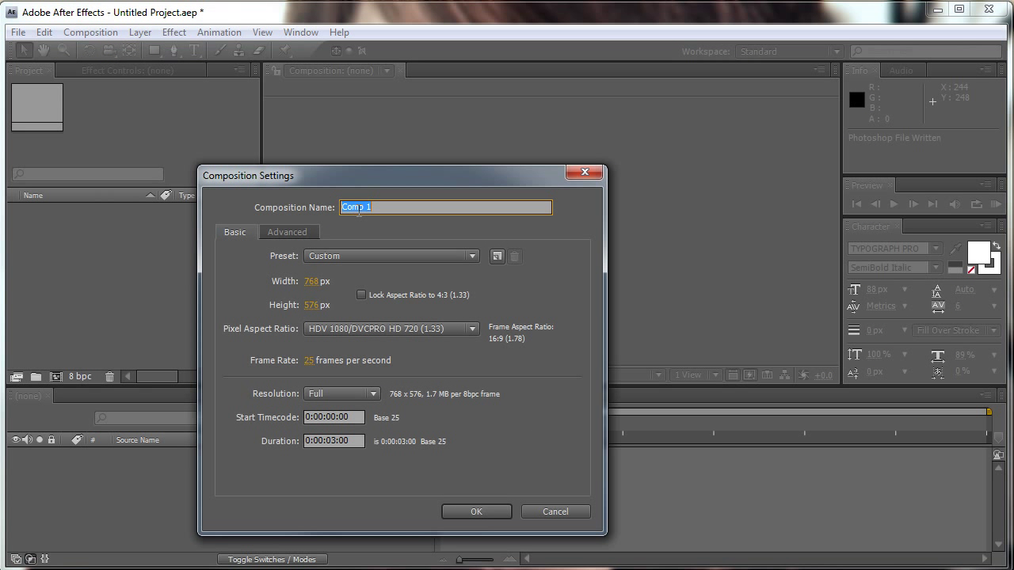
text(Text)
click(309, 305)
text(158)
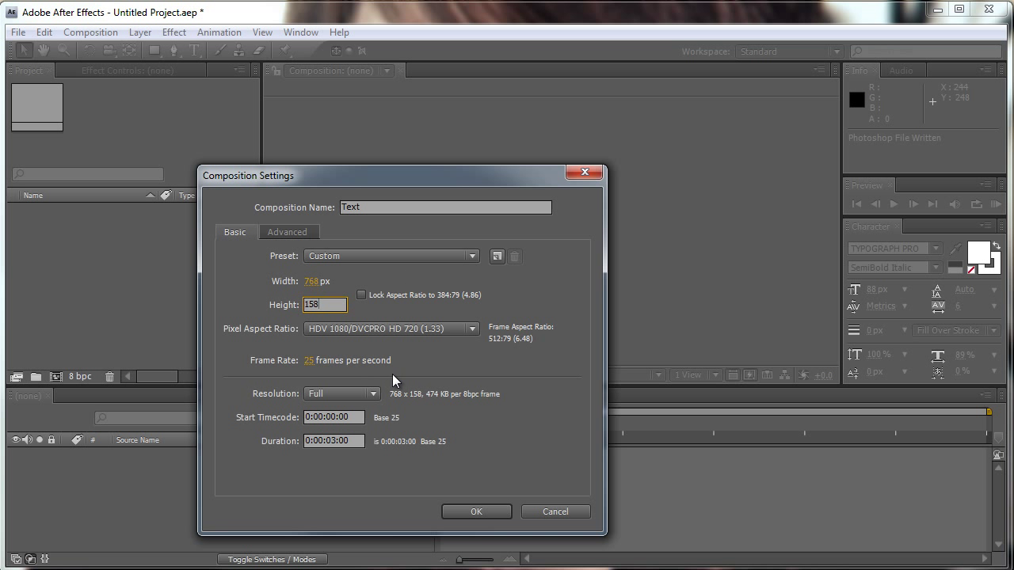
click(504, 512)
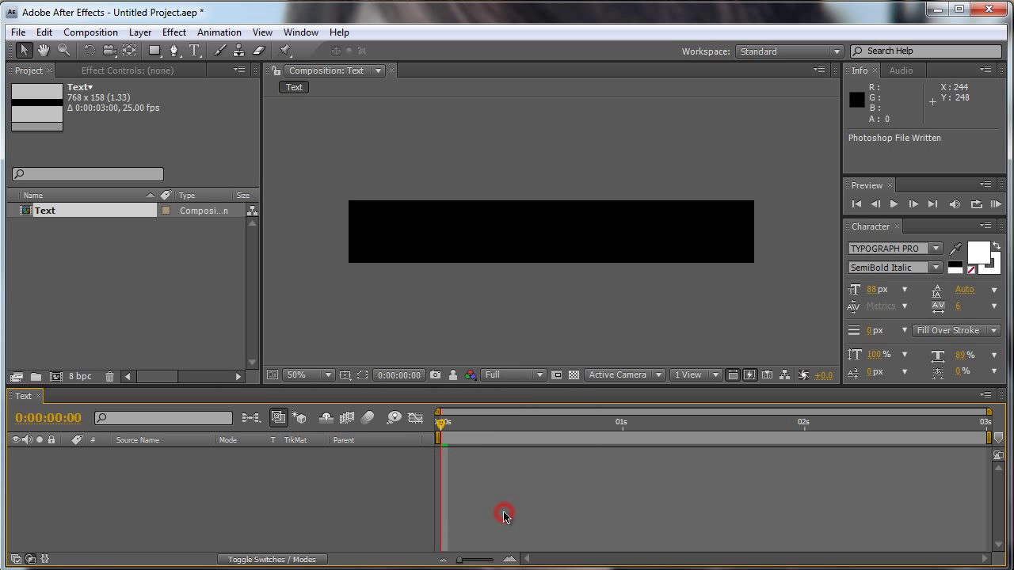
Step: Add a text layer reading 'Prodigy Productions'
click(194, 50)
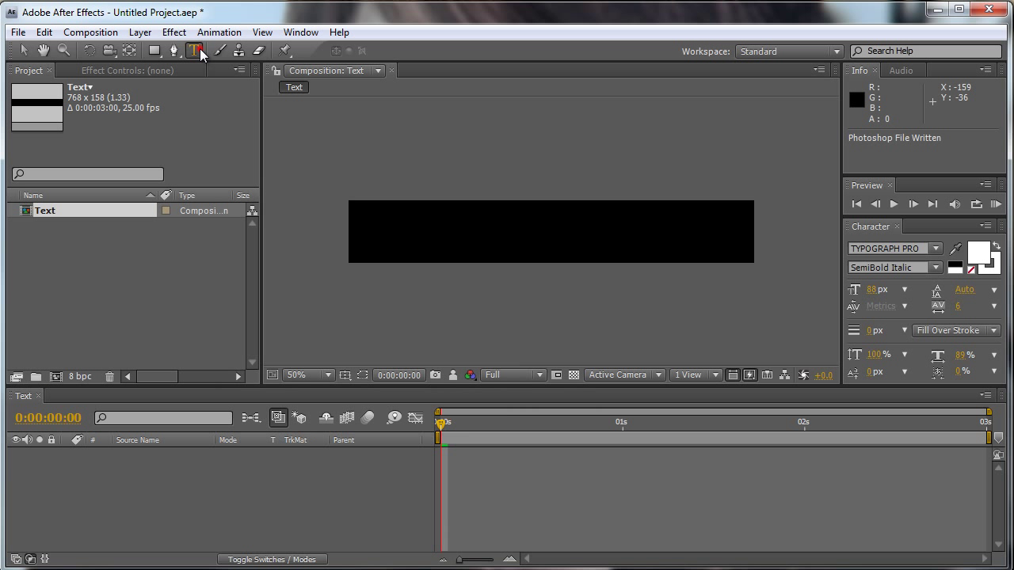
click(412, 231)
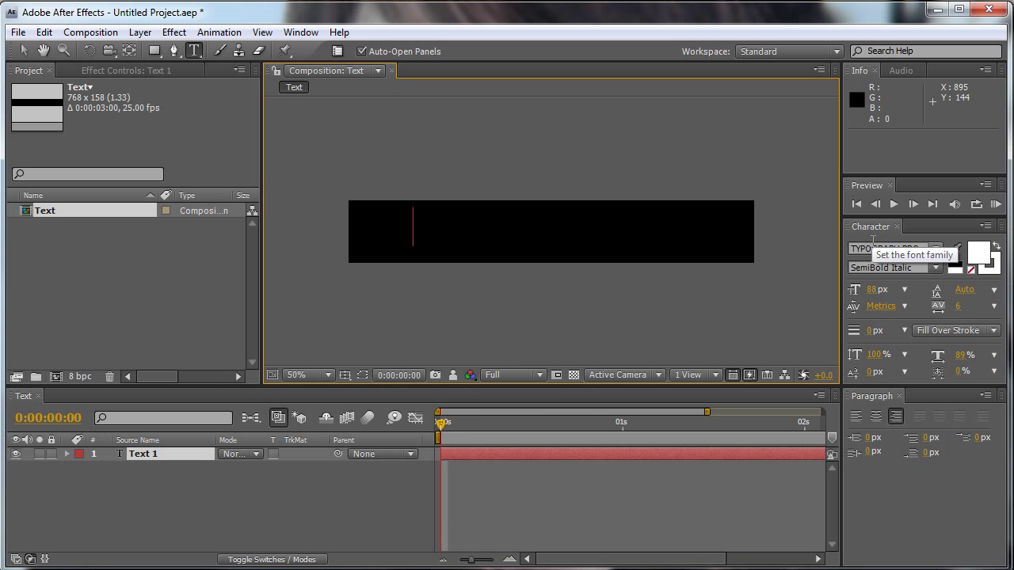
text(Prodigy Prodicg)
key(BackSpace)
key(BackSpace)
key(BackSpace)
key(BackSpace)
key(BackSpace)
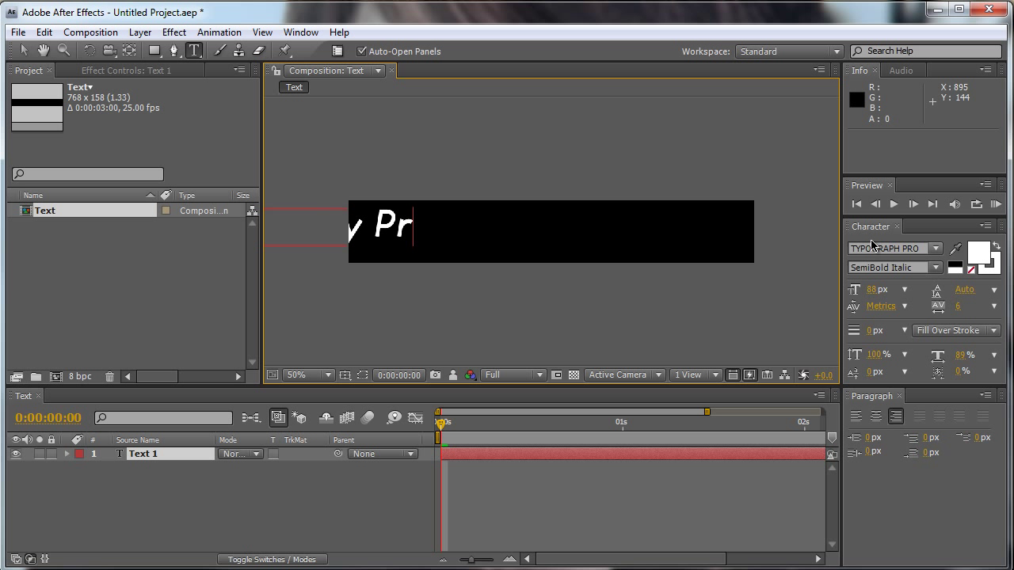
text(oductions)
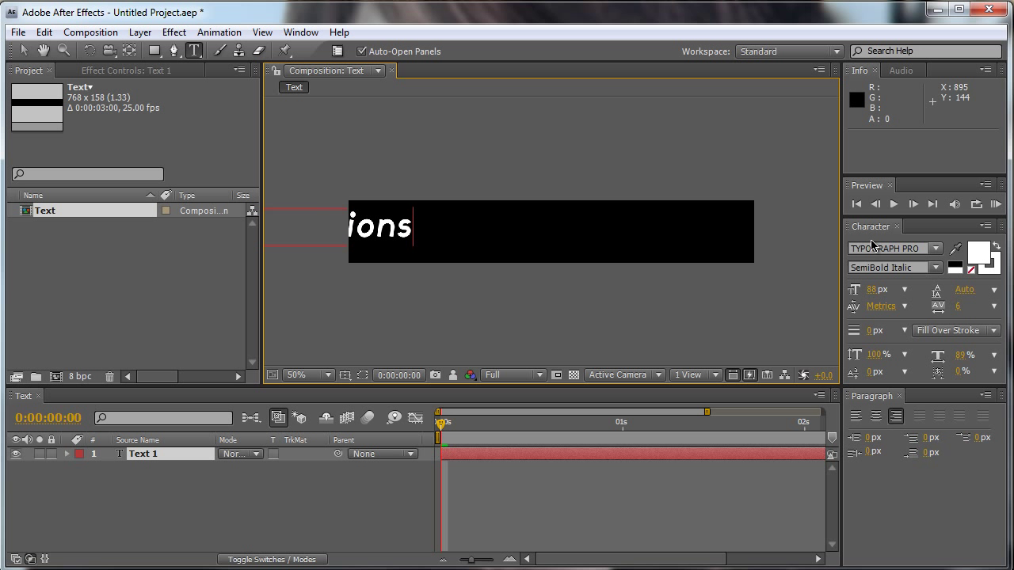
click(273, 495)
key(v)
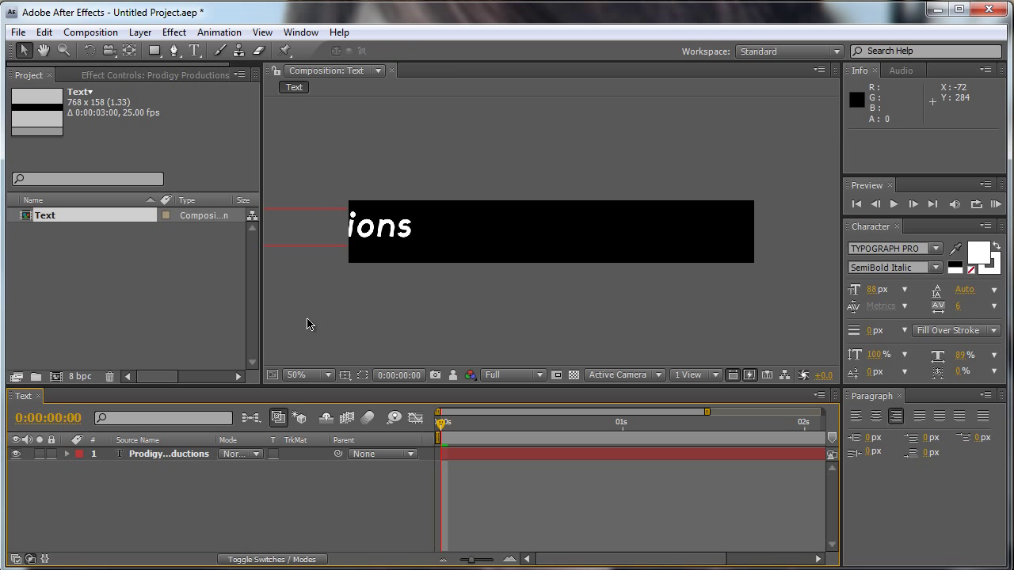
Step: Centre the Prodigy Productions text in the frame using the title/action safe guides
click(348, 374)
click(380, 392)
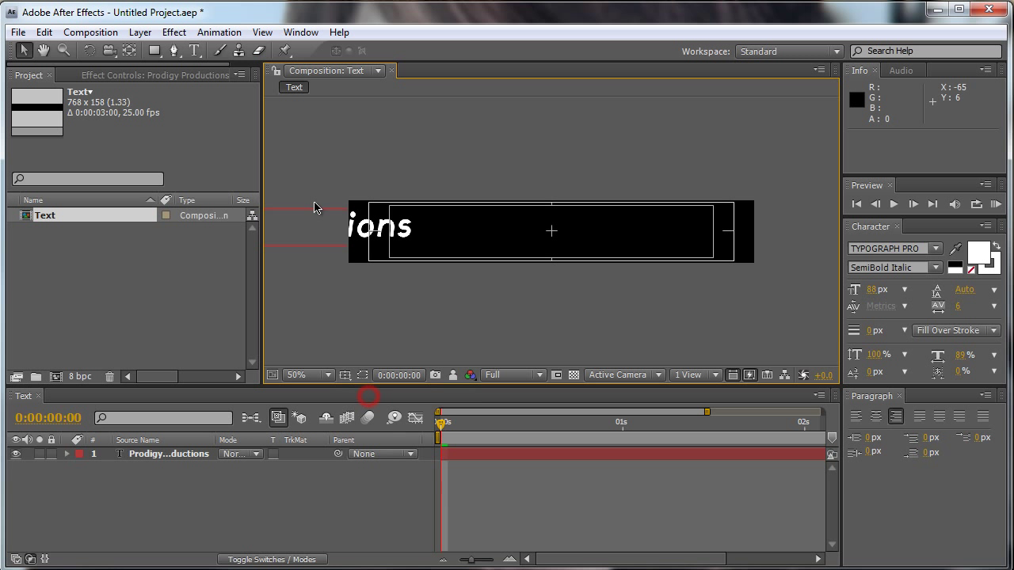
click(318, 229)
drag(317, 229, 620, 232)
click(345, 374)
click(380, 391)
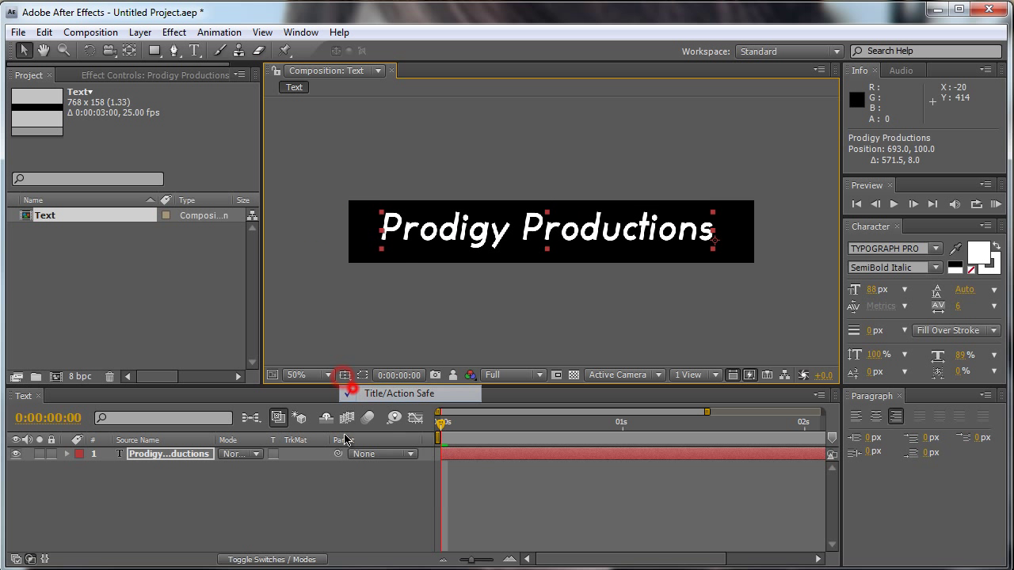
click(283, 511)
Step: Add a black, comp-sized solid layer above the text
right_click(204, 487)
mouse_move(257, 497)
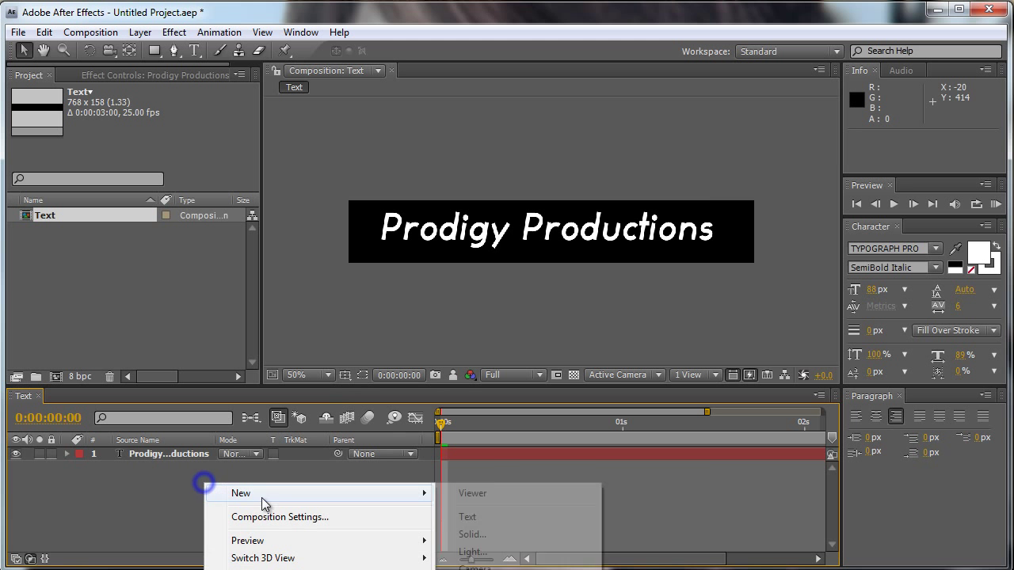
click(497, 541)
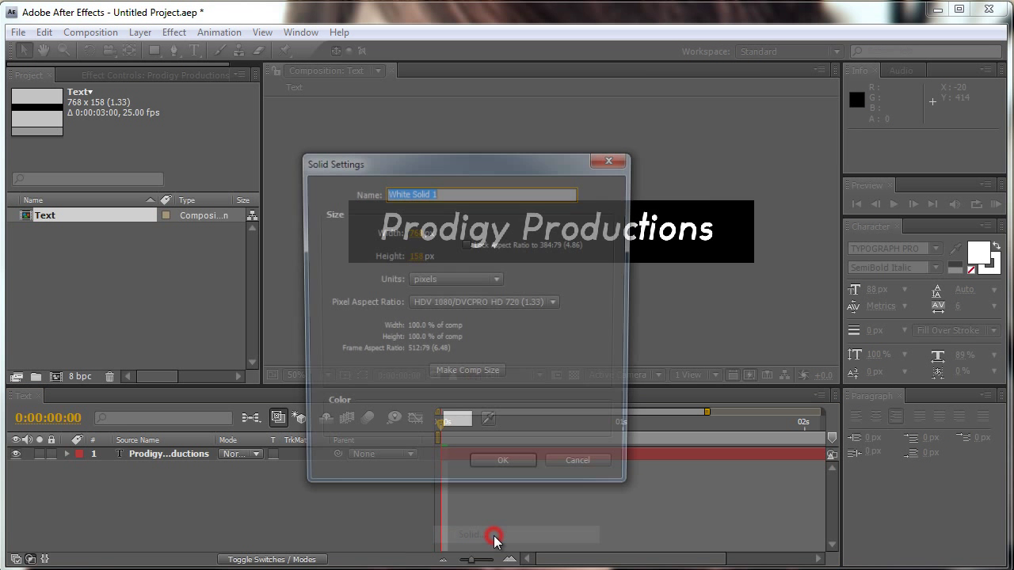
click(449, 429)
click(865, 273)
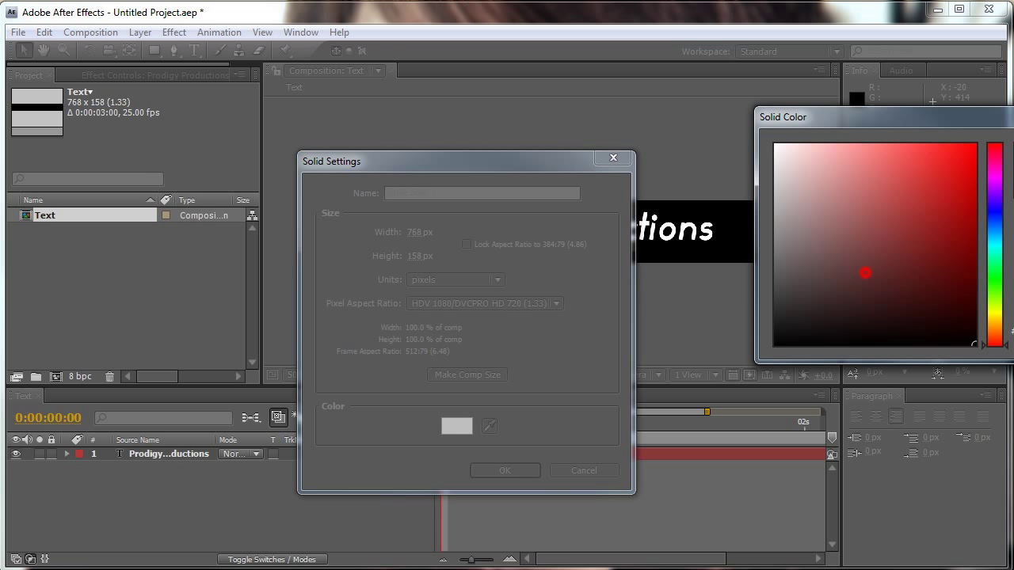
key(Return)
click(482, 377)
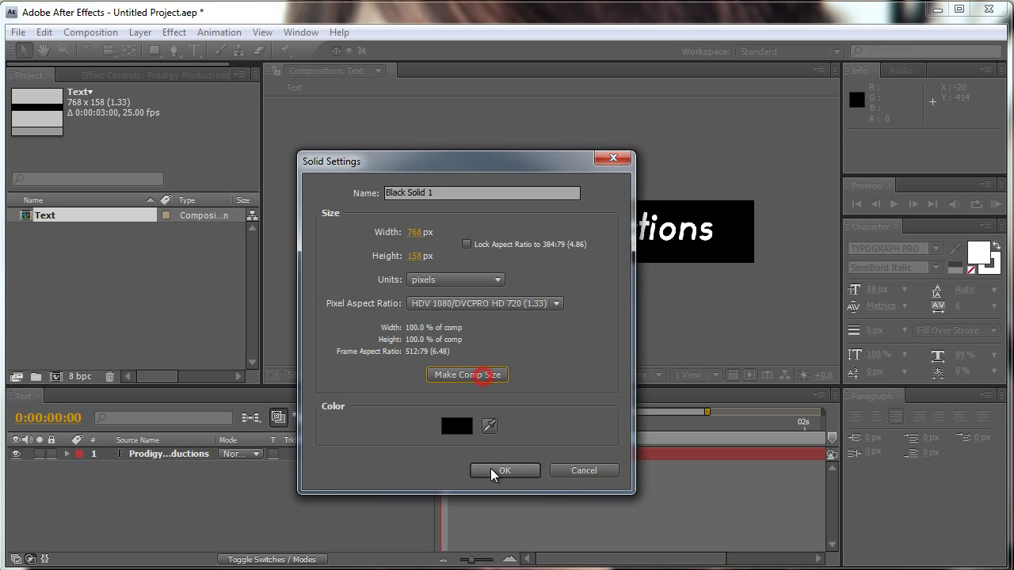
click(491, 468)
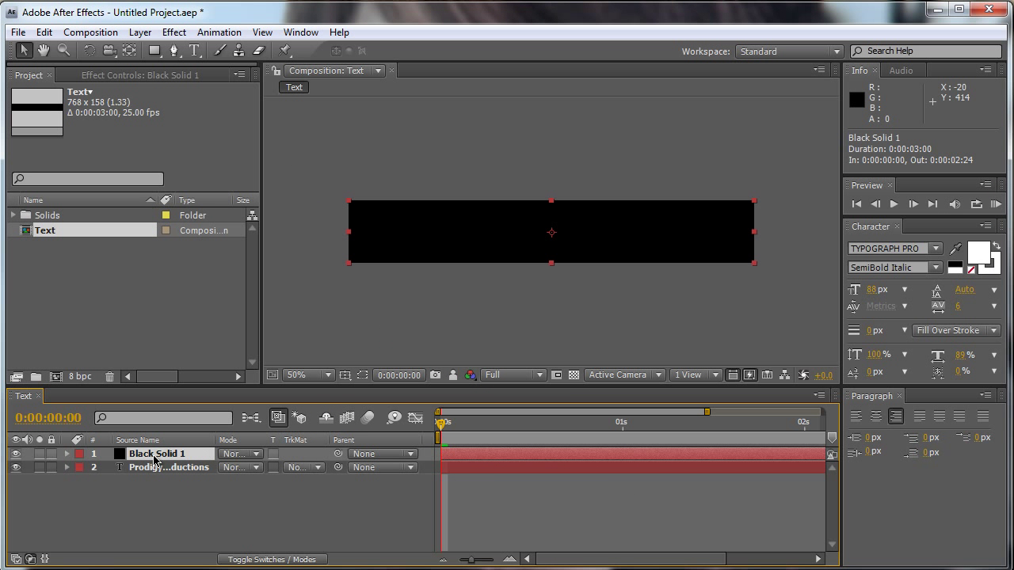
Step: Set the black solid's horizontal scale to 106%
key(s)
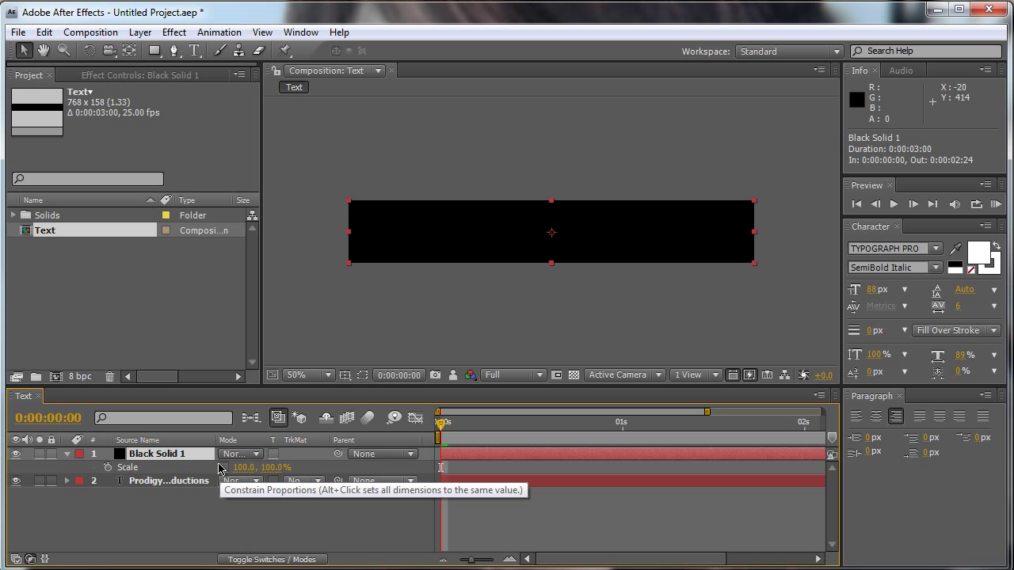
click(246, 467)
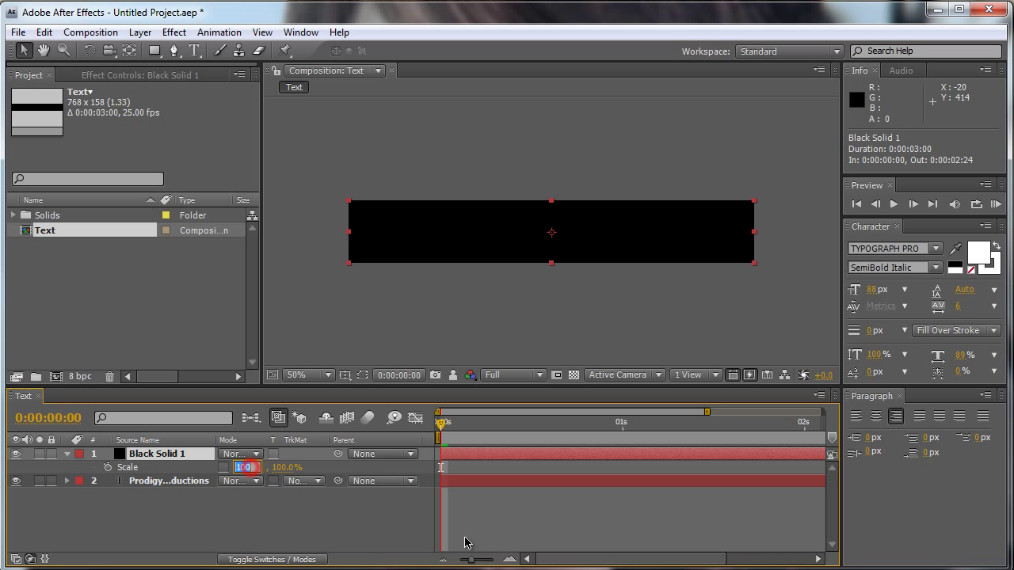
text(106)
key(Return)
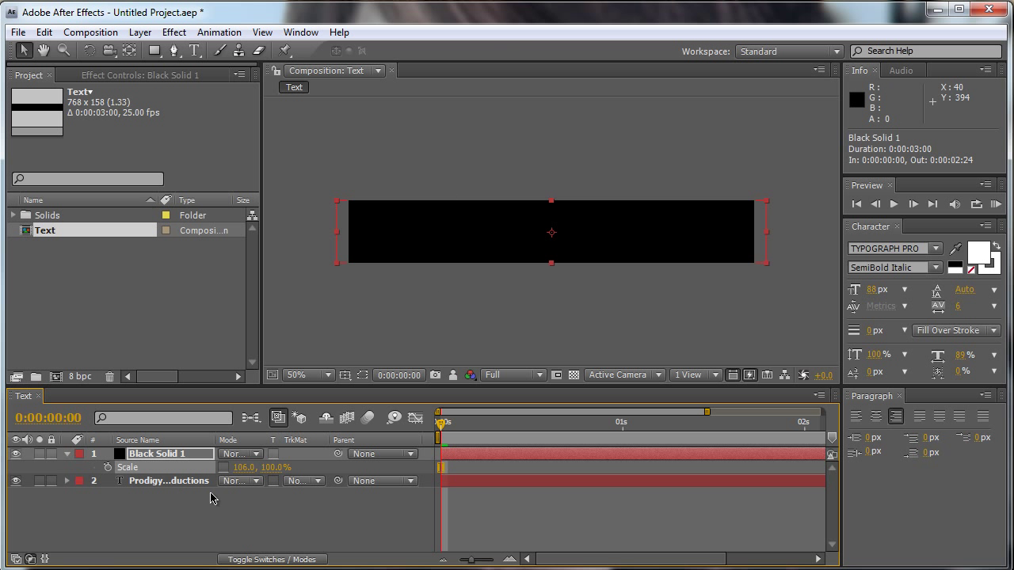
Step: Apply a Ramp effect to Black Solid 1 and move both ramp points to the right edge
right_click(157, 454)
mouse_move(201, 416)
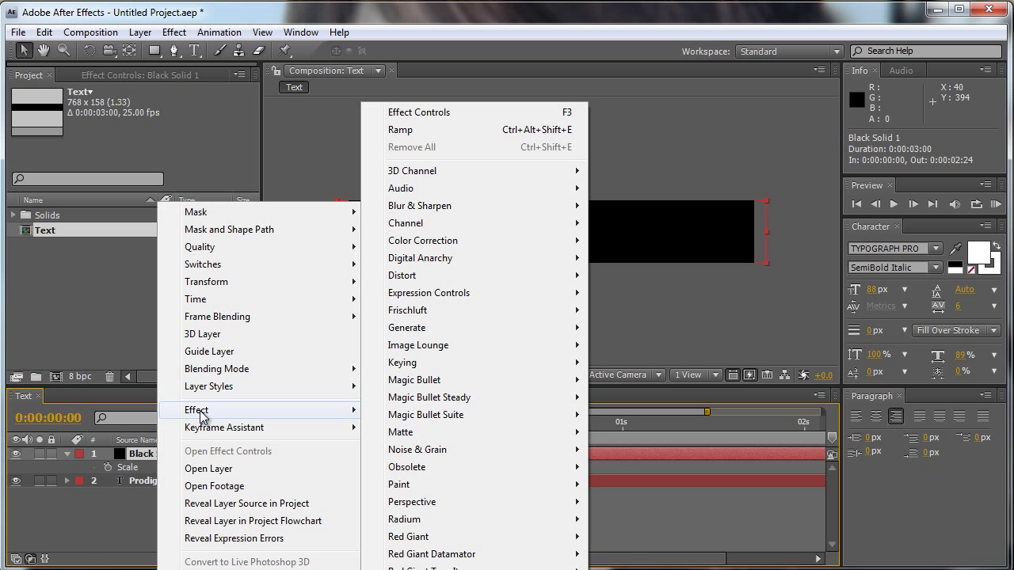
mouse_move(511, 328)
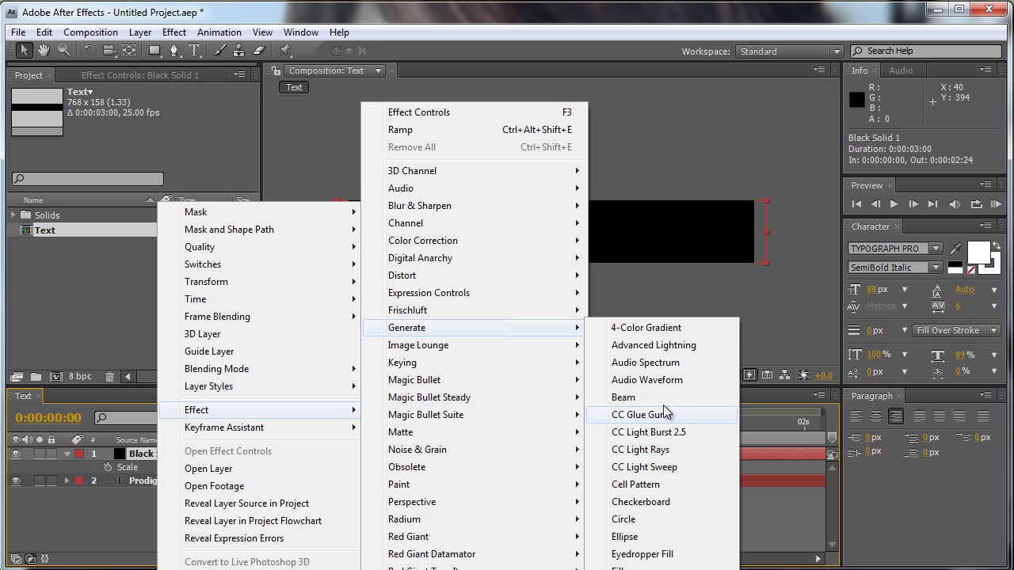
click(400, 129)
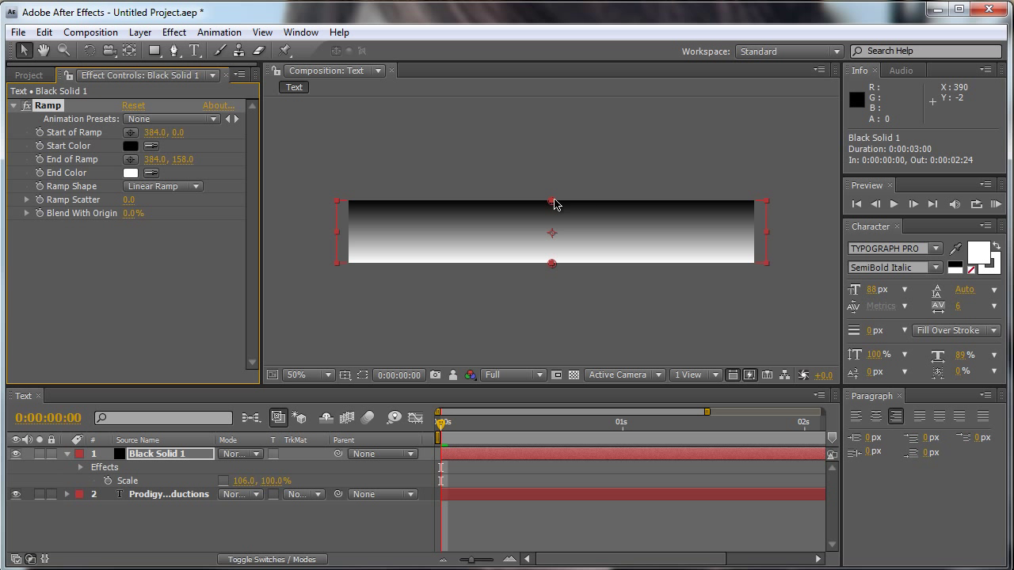
drag(553, 201, 765, 239)
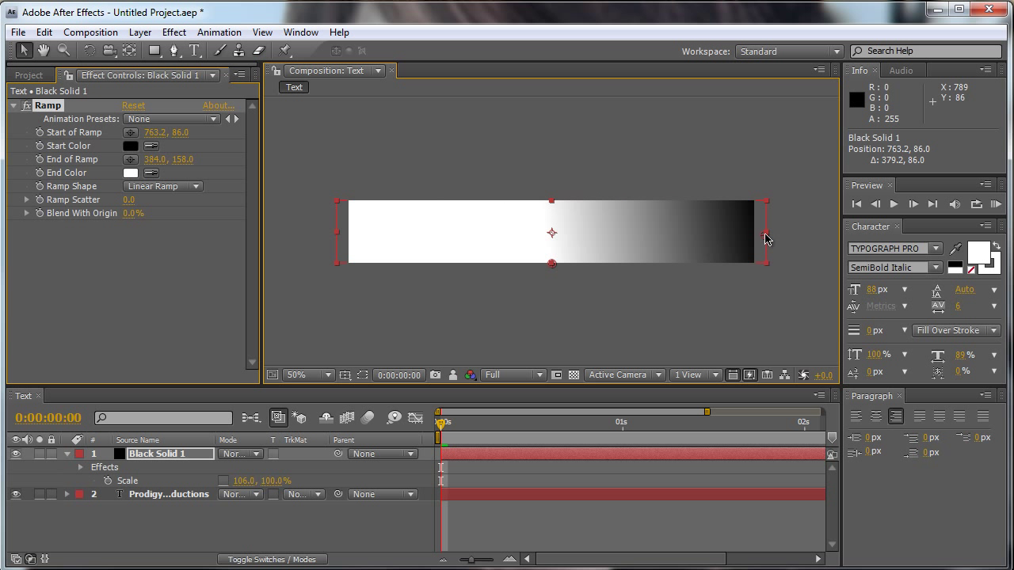
drag(552, 264, 739, 235)
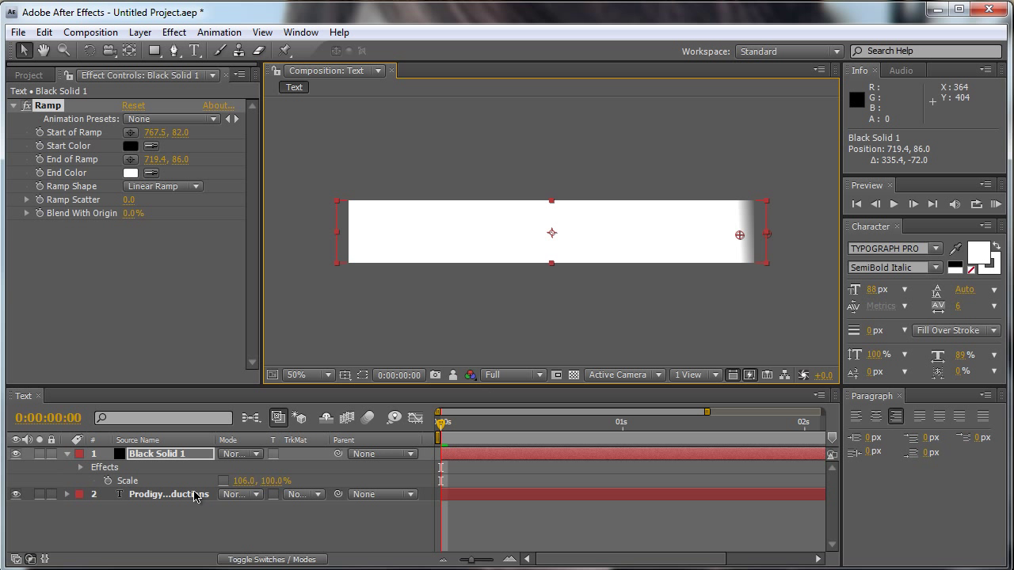
Step: Keyframe Black Solid 1's Position from -434 at 0s to 402 at 2:24
click(184, 453)
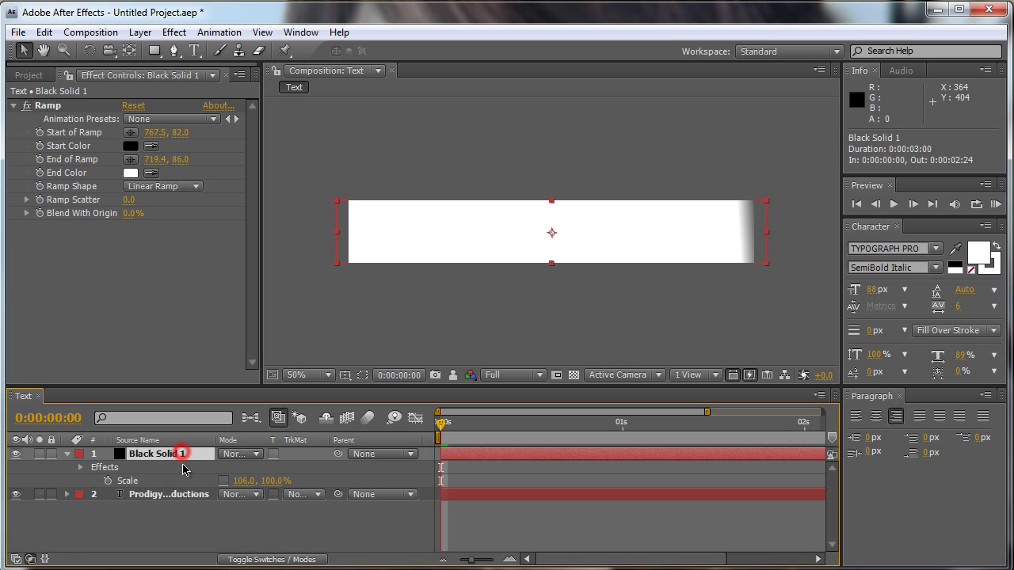
key(p)
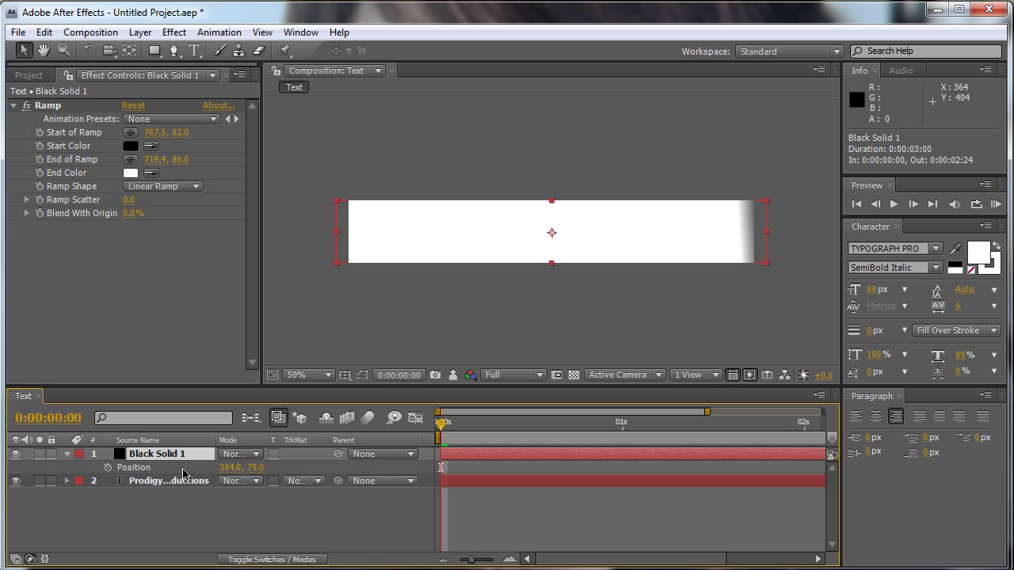
click(108, 467)
drag(232, 467, 142, 473)
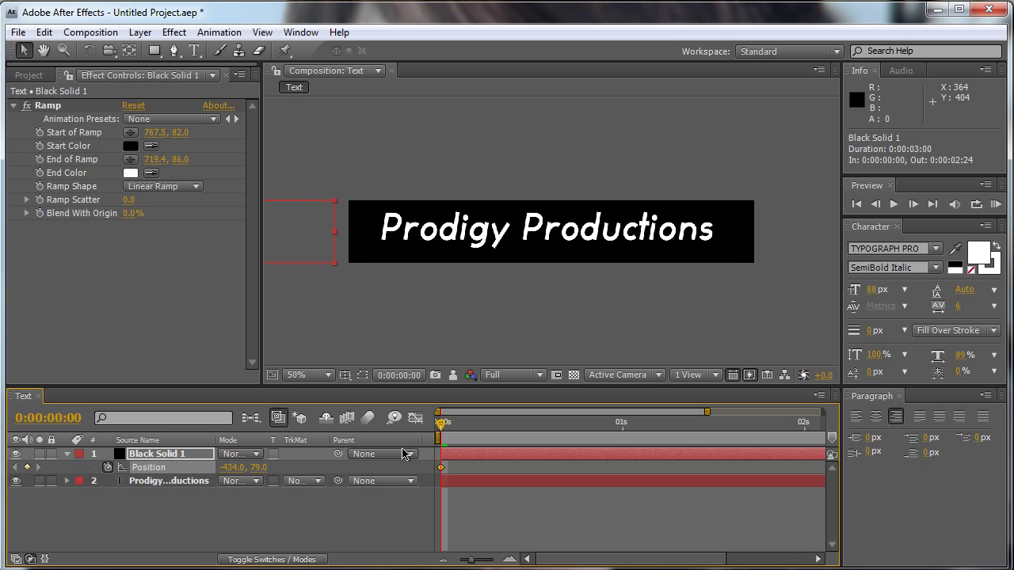
drag(509, 427, 831, 462)
click(446, 557)
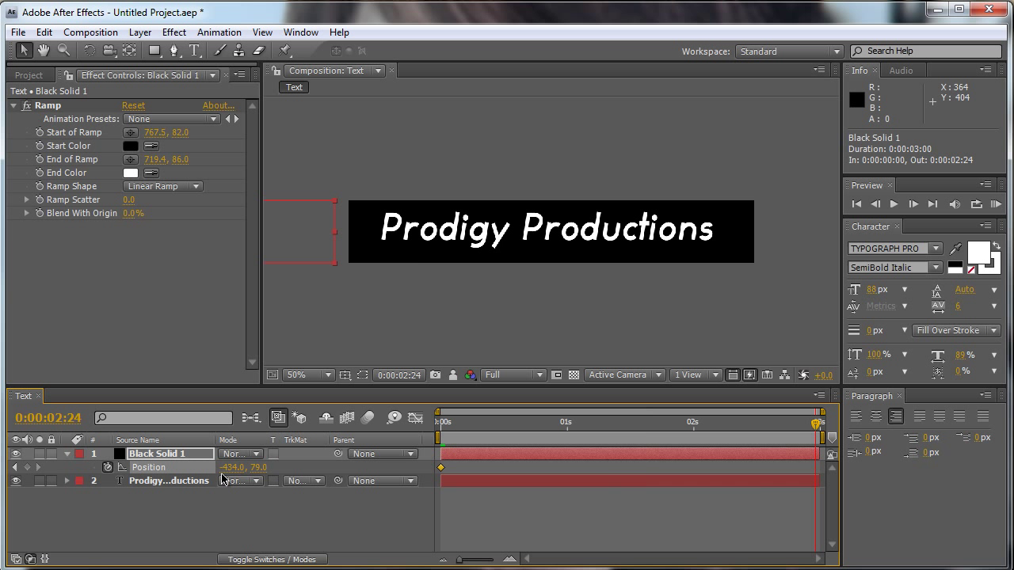
drag(230, 468, 952, 530)
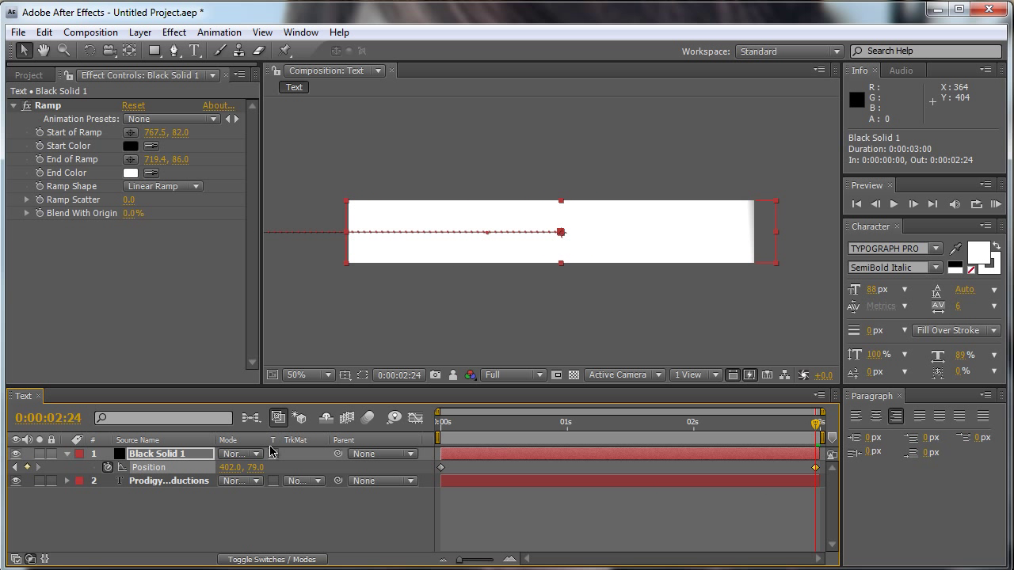
Step: Set the text layer's track matte to Luma Inverted Matte and preview the reveal
click(193, 483)
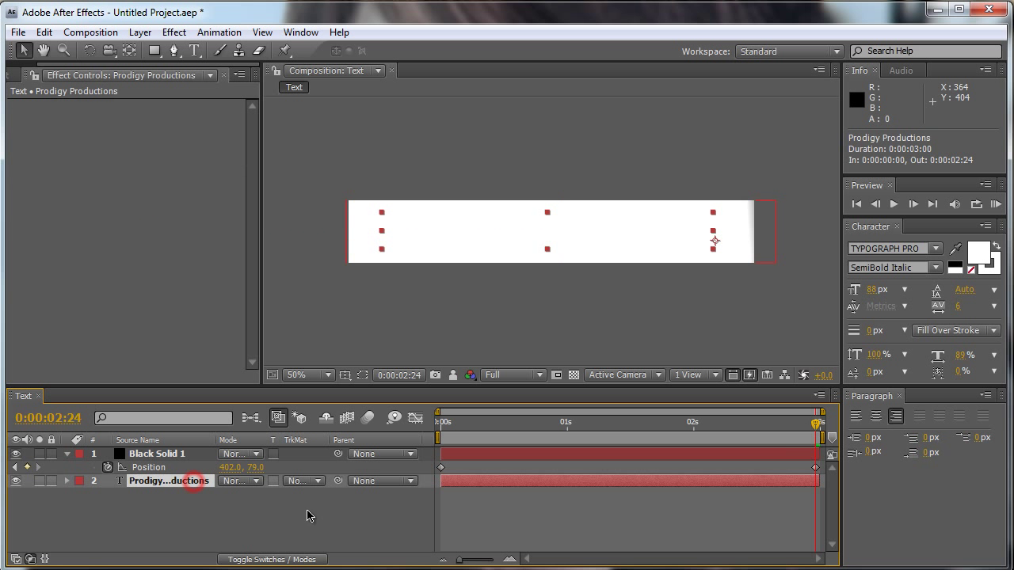
click(309, 483)
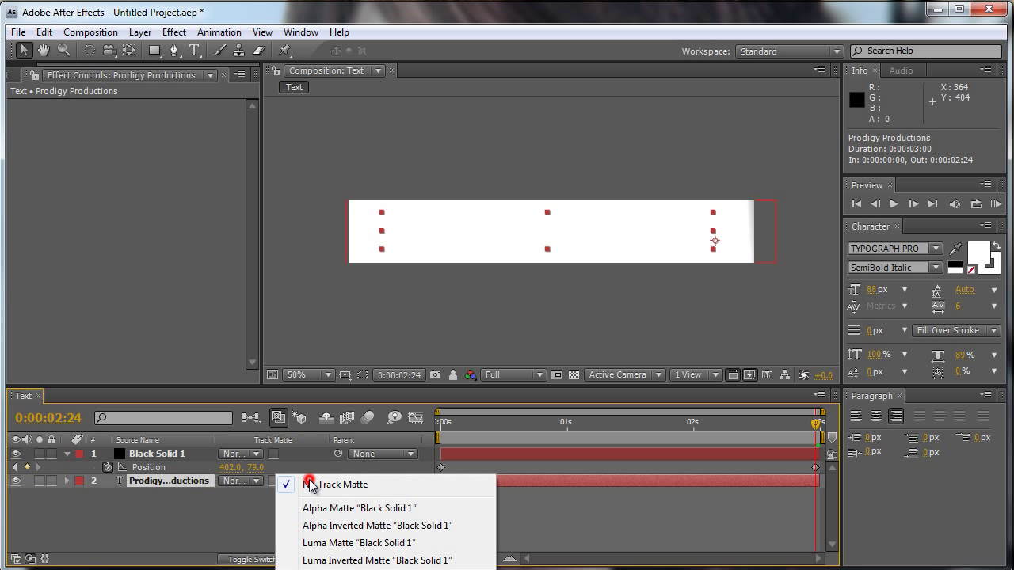
click(338, 560)
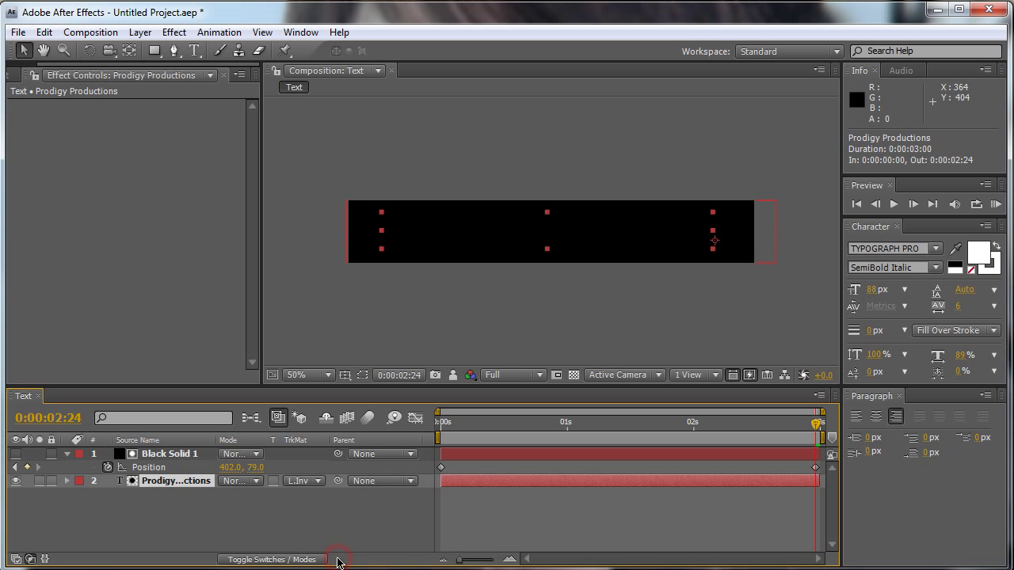
key(Home)
drag(505, 430, 619, 464)
scroll(516, 321, up, 2)
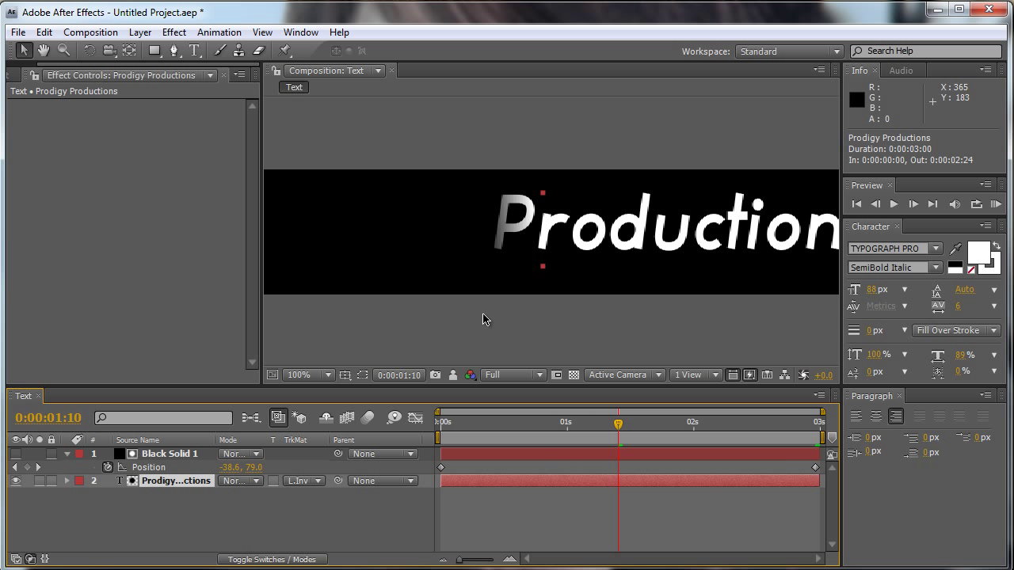
scroll(528, 337, down, 2)
drag(618, 428, 512, 441)
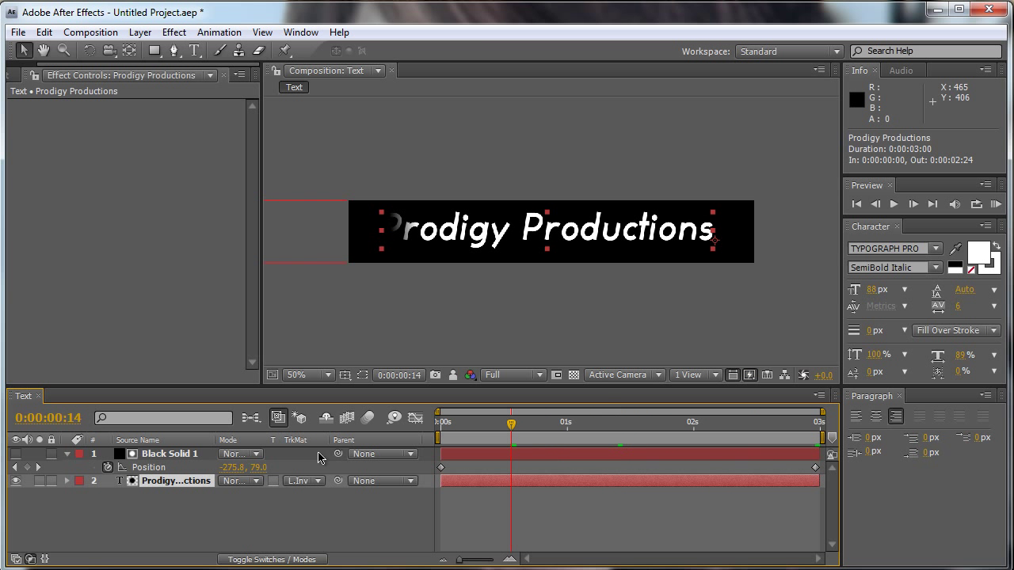
click(184, 514)
Step: Create a new 768×576 composition named Build-up
click(105, 35)
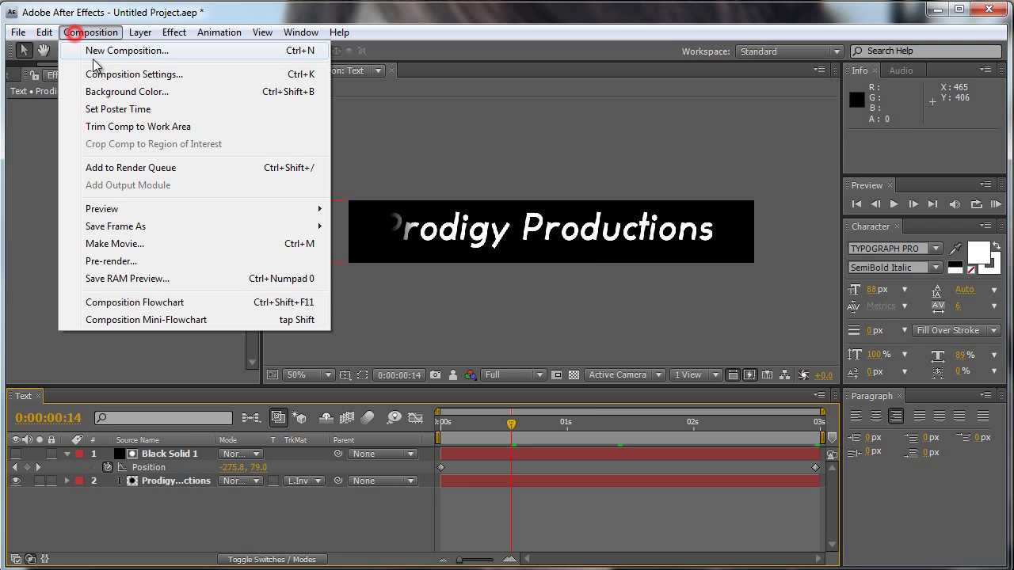
click(101, 52)
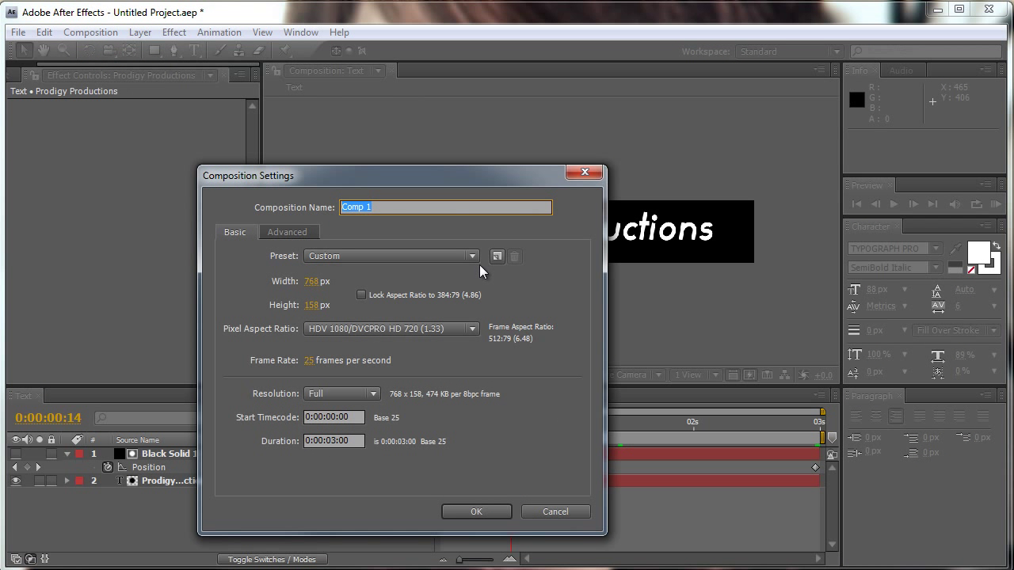
text(Build.)
key(BackSpace)
text(-up)
drag(317, 311, 319, 310)
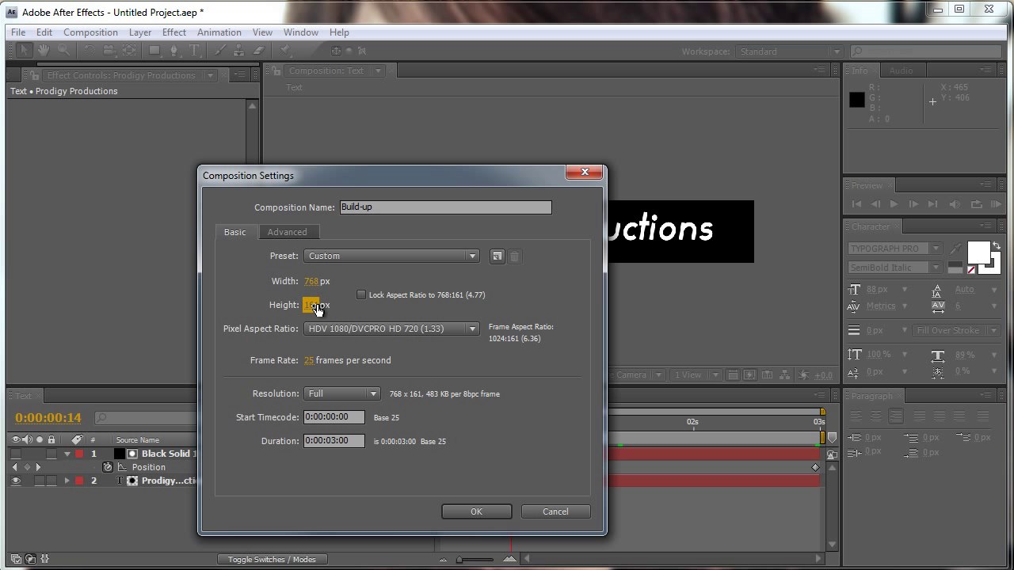
click(317, 308)
text(576)
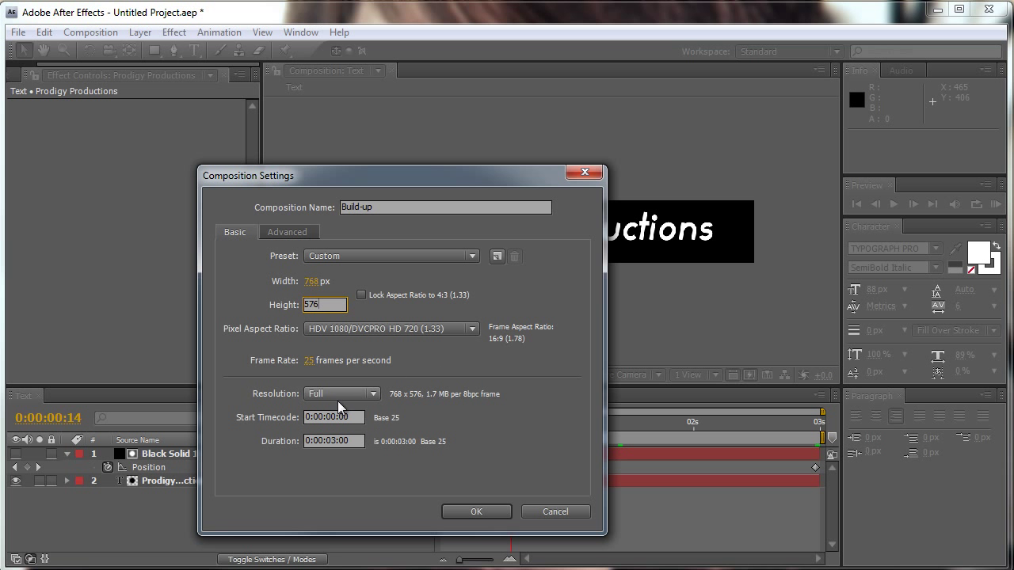
click(482, 510)
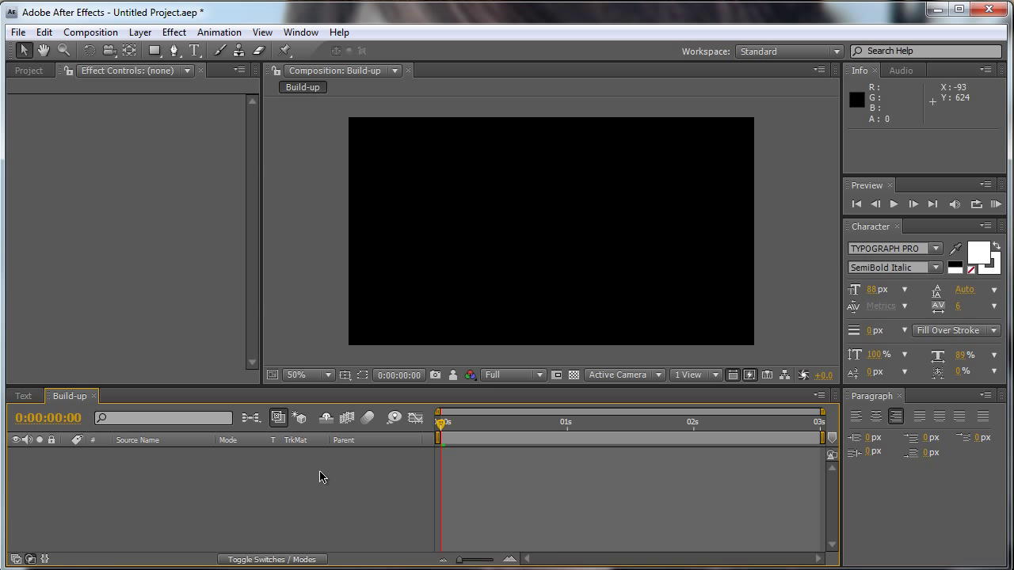
Step: Add a white, comp-sized solid layer to Build-up
right_click(320, 477)
mouse_move(372, 484)
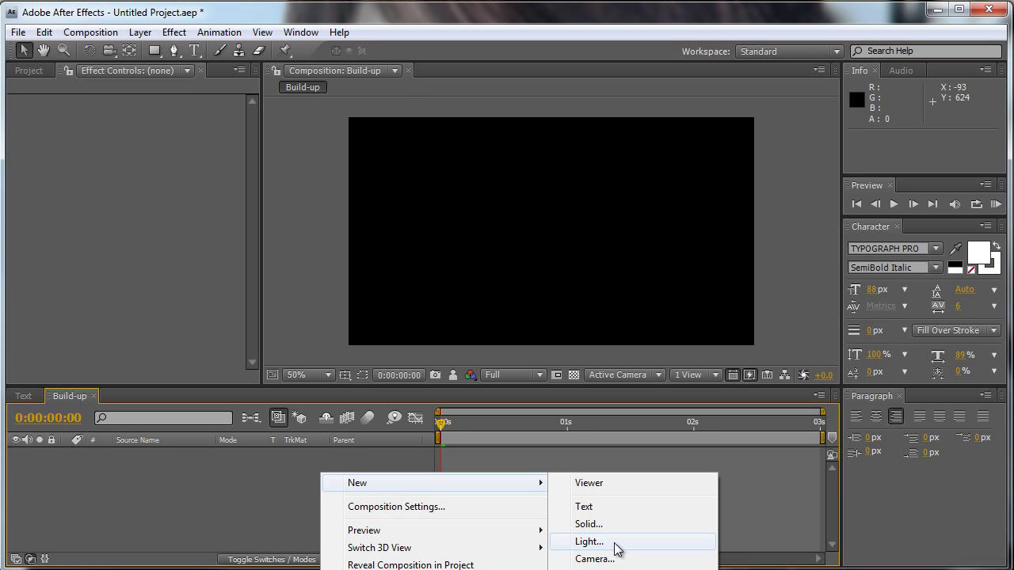
click(609, 525)
click(462, 428)
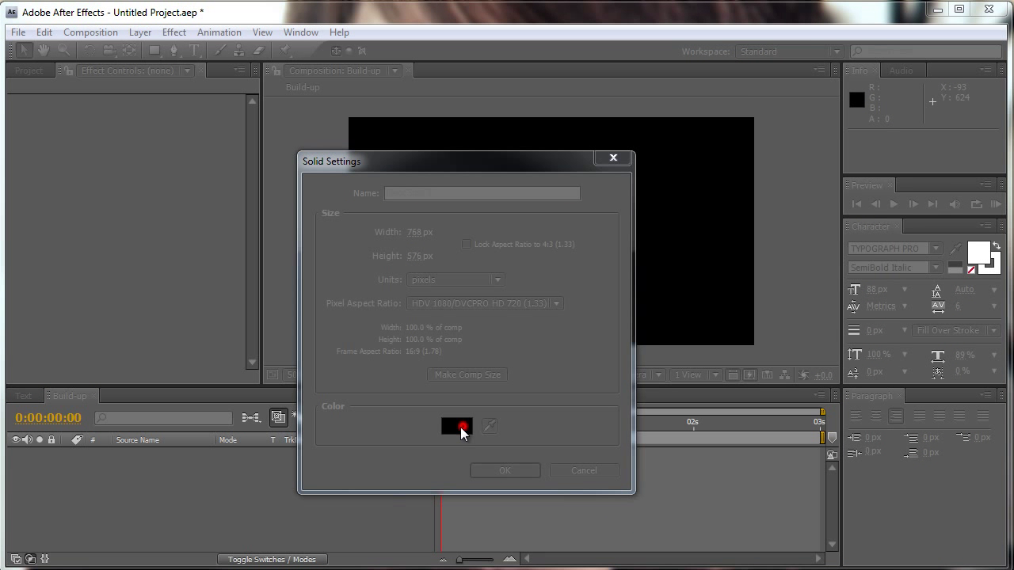
click(777, 145)
key(Return)
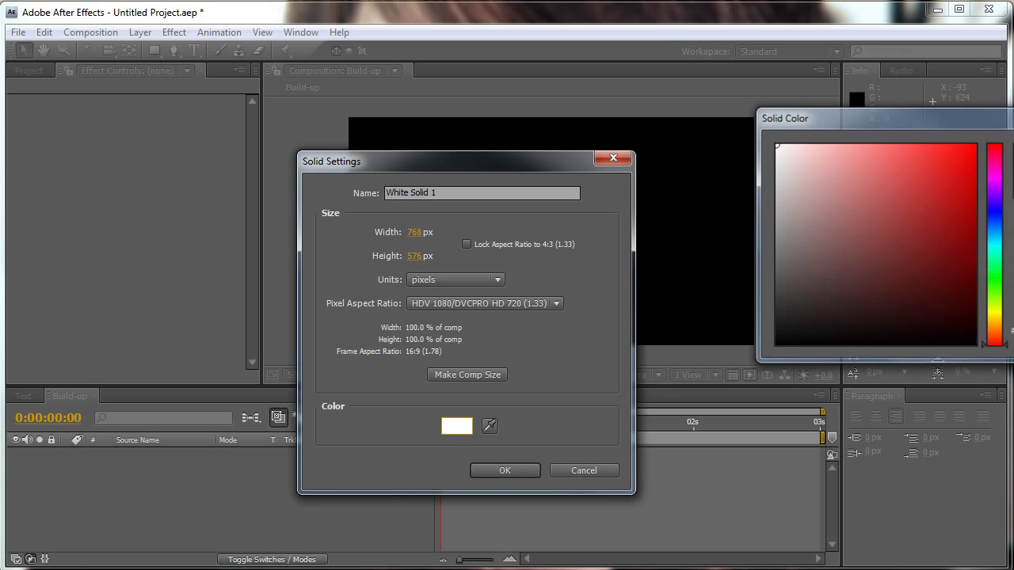
click(528, 470)
Step: Apply a black-to-white Ramp effect to the white solid
right_click(423, 159)
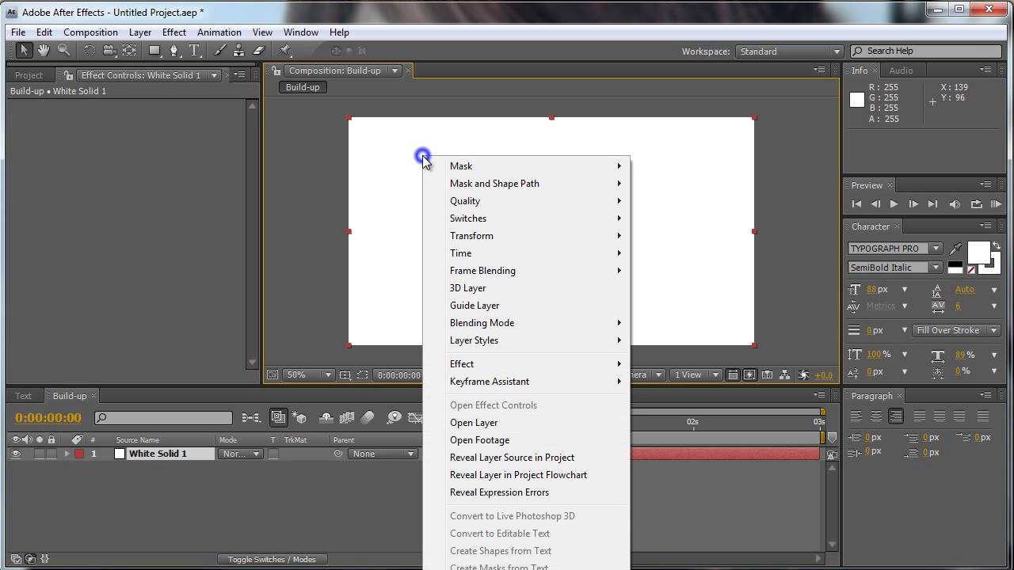
mouse_move(539, 367)
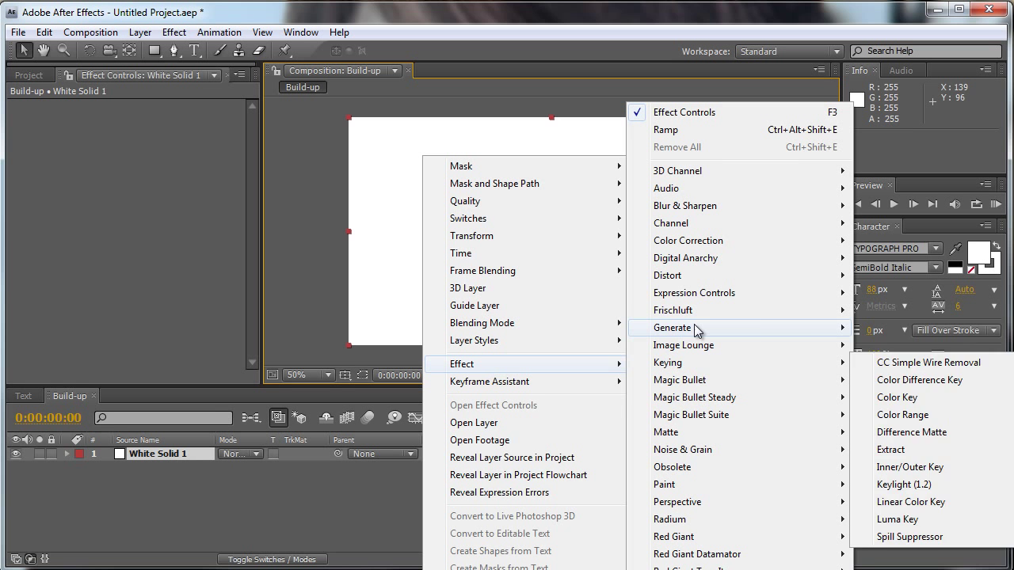
mouse_move(708, 329)
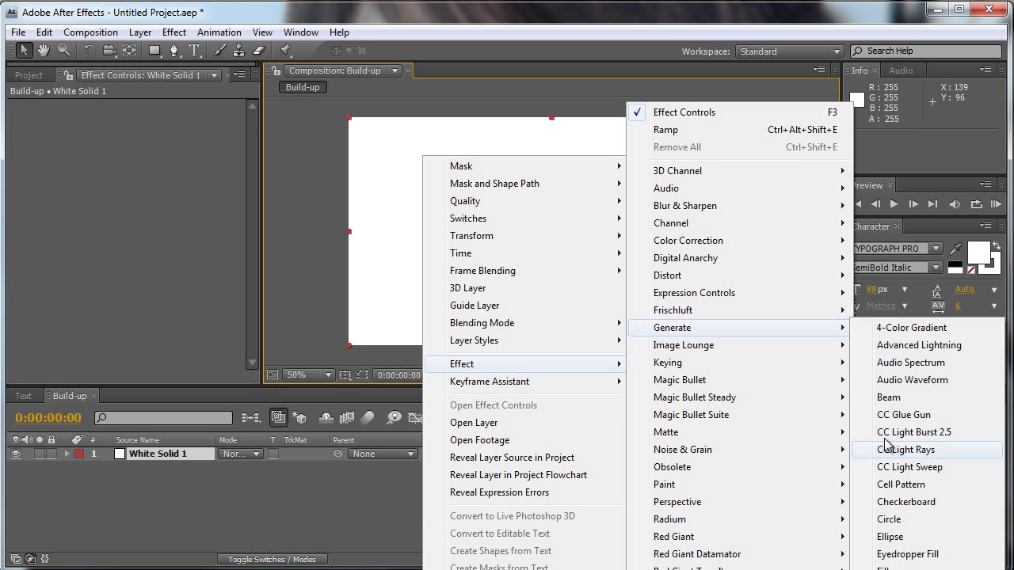
click(665, 129)
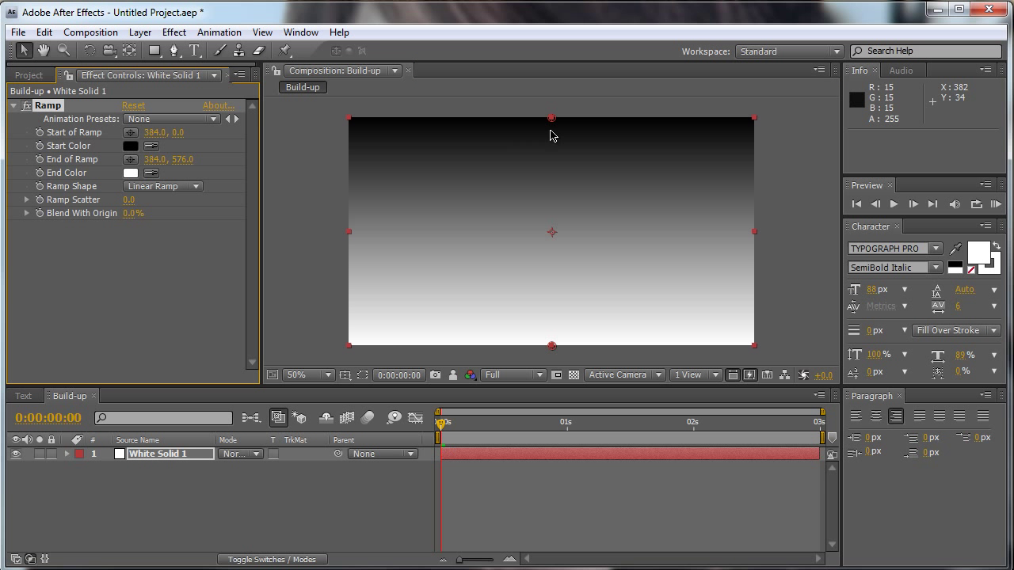
Step: Set White Solid 1's horizontal scale to 200% and zoom out to see it
click(170, 456)
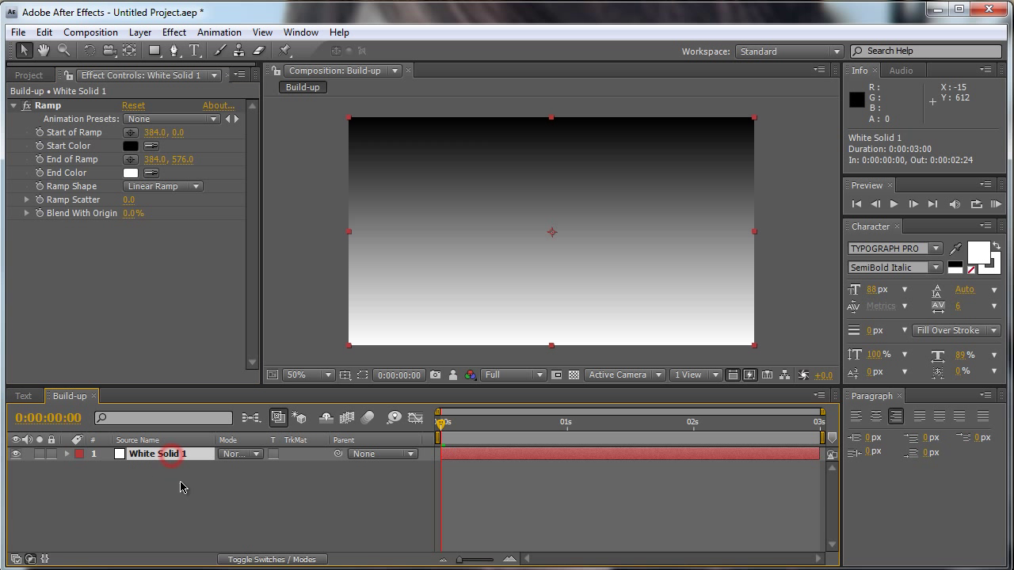
key(s)
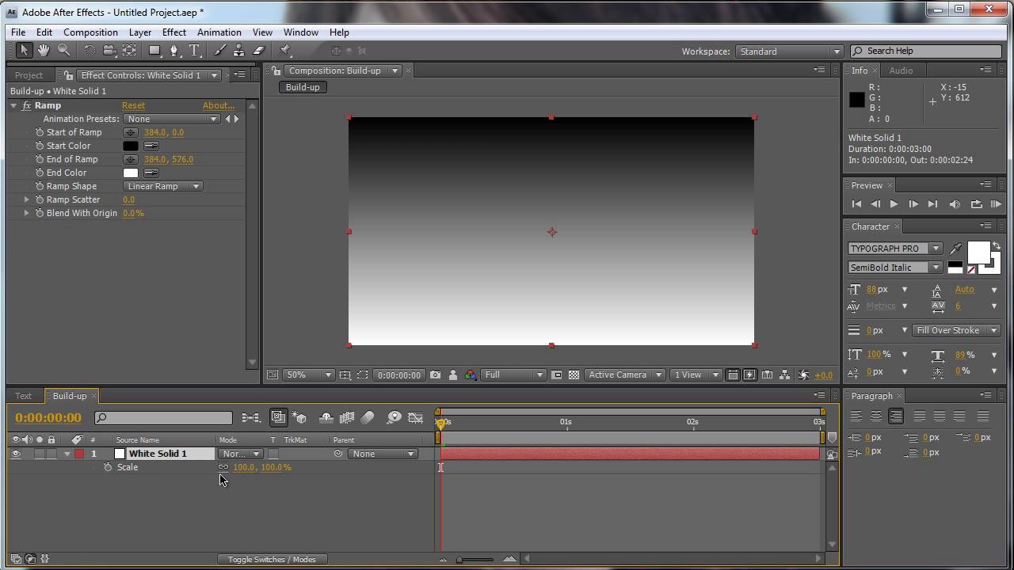
click(245, 469)
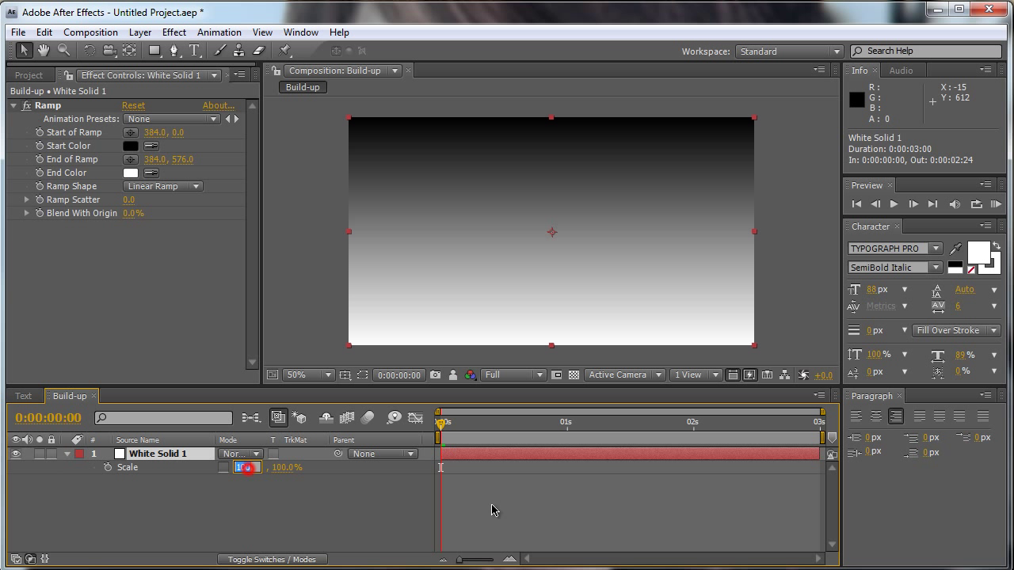
text(200)
key(Return)
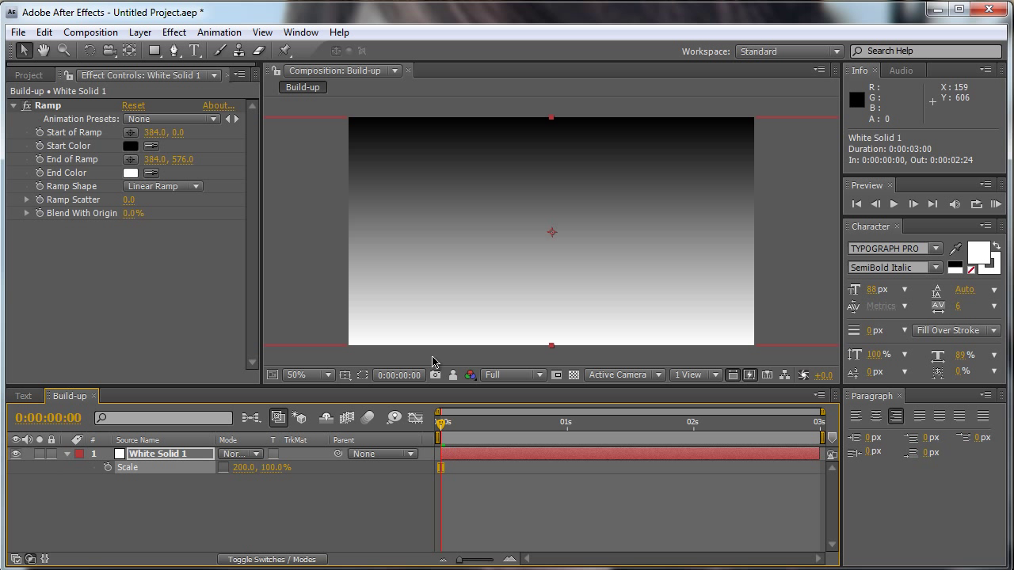
key(comma)
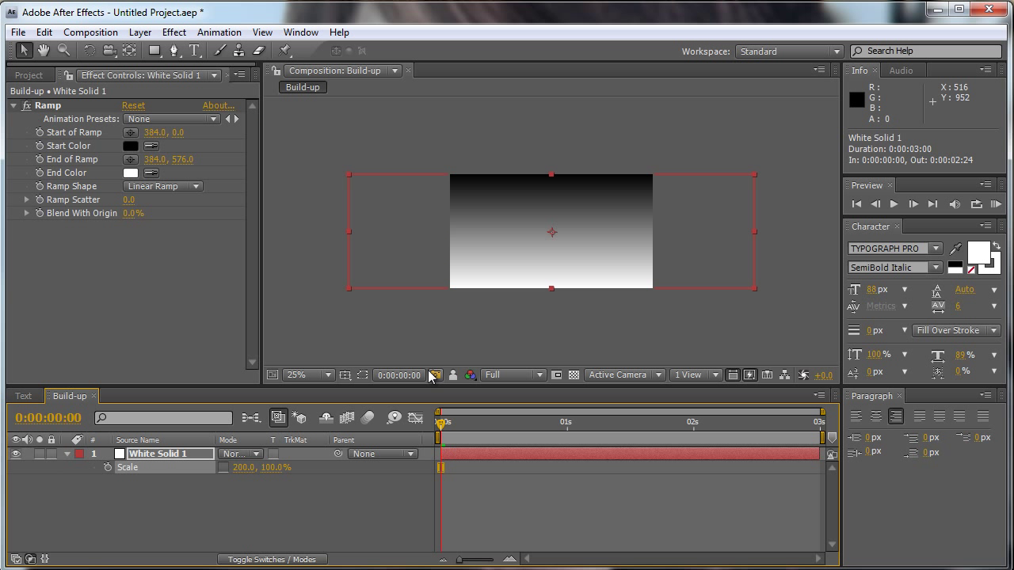
Step: Make the Ramp horizontal by moving its start to the right edge and its end to the left
click(172, 457)
click(47, 105)
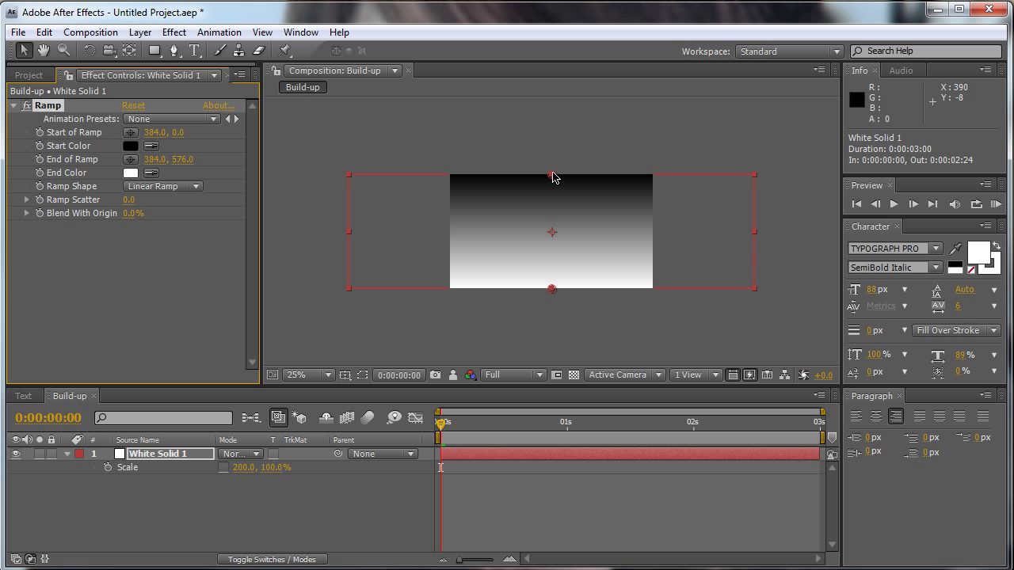
drag(552, 175, 754, 236)
drag(552, 289, 351, 235)
Step: Keyframe the solid's Position X from -797 at 0s to 759 at 2:24
click(153, 457)
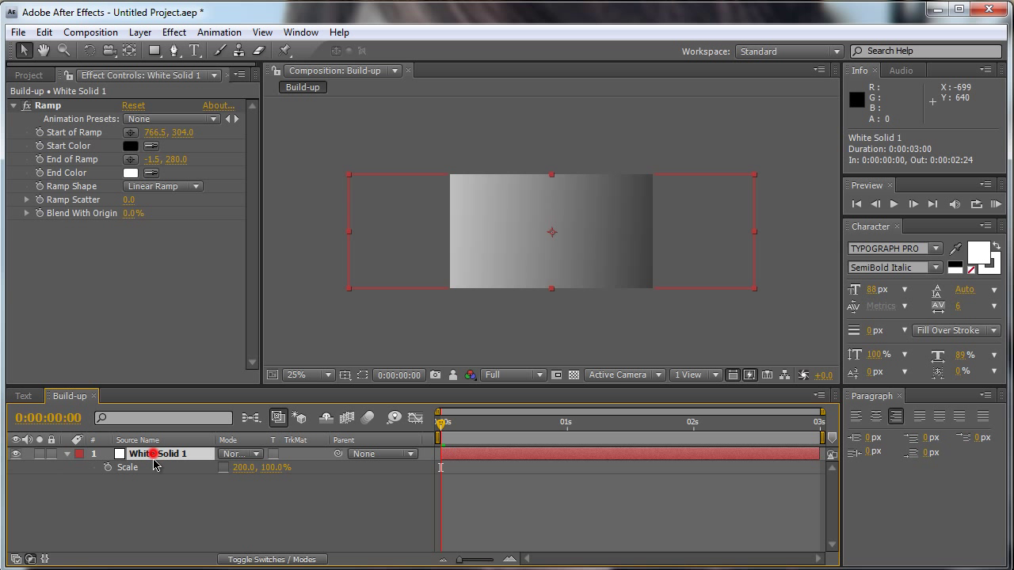
key(p)
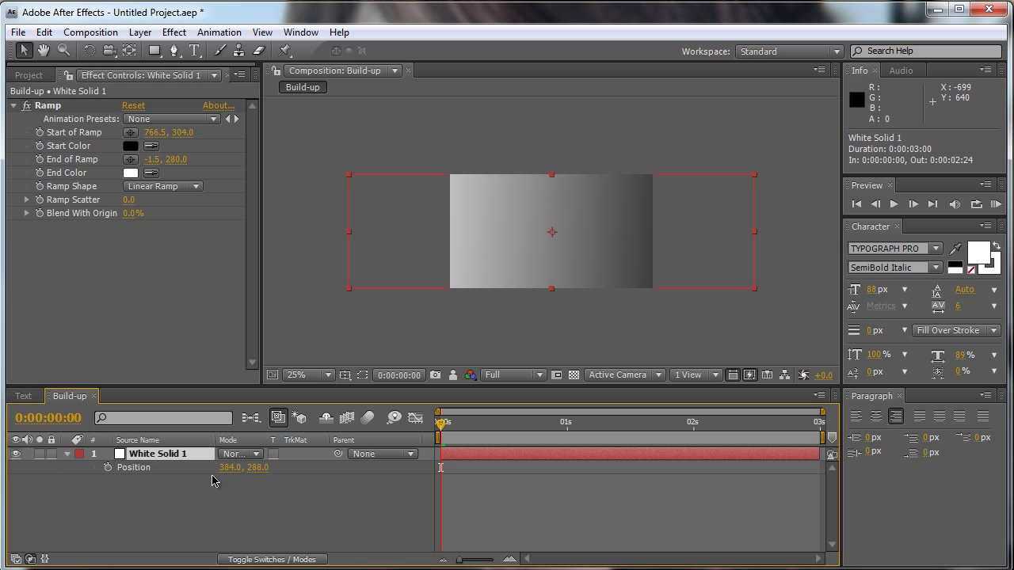
click(109, 467)
drag(230, 467, 1, 459)
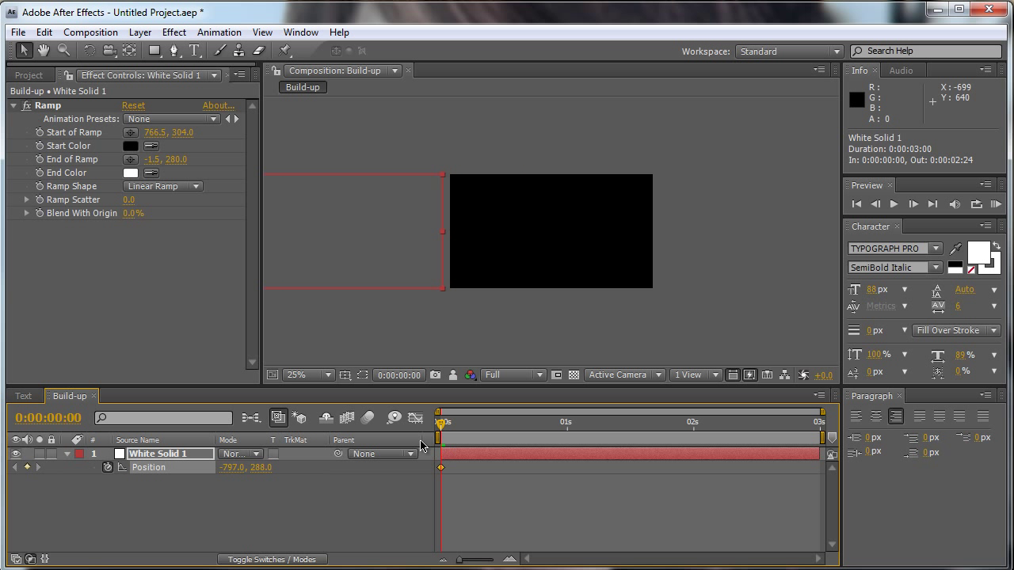
drag(471, 428, 820, 435)
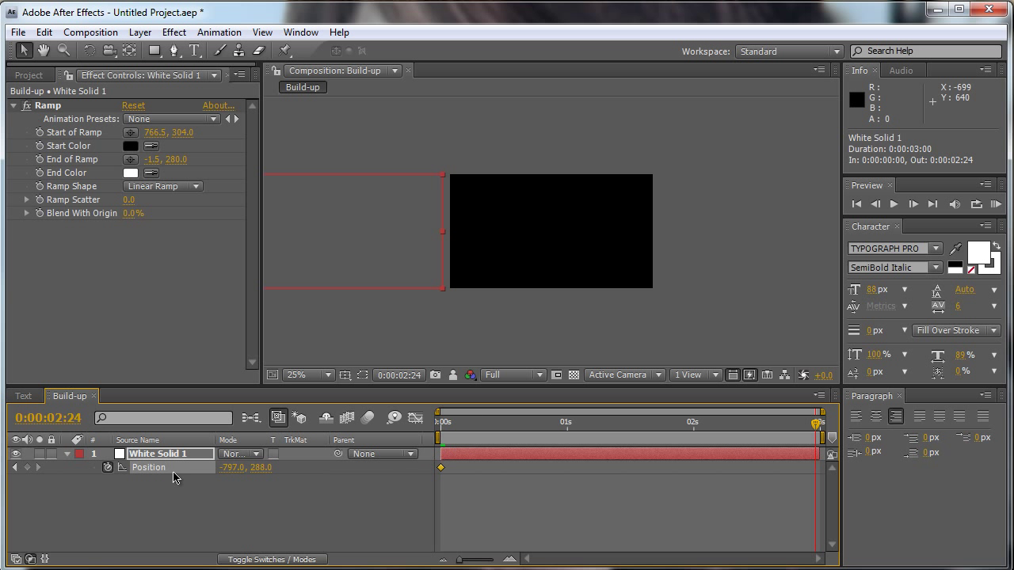
drag(231, 467, 697, 479)
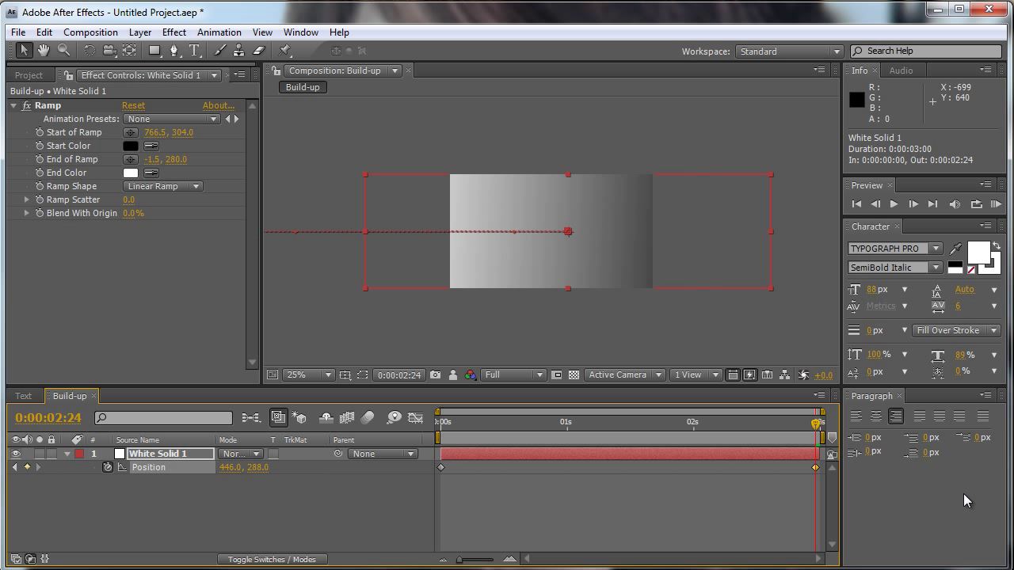
drag(228, 467, 527, 519)
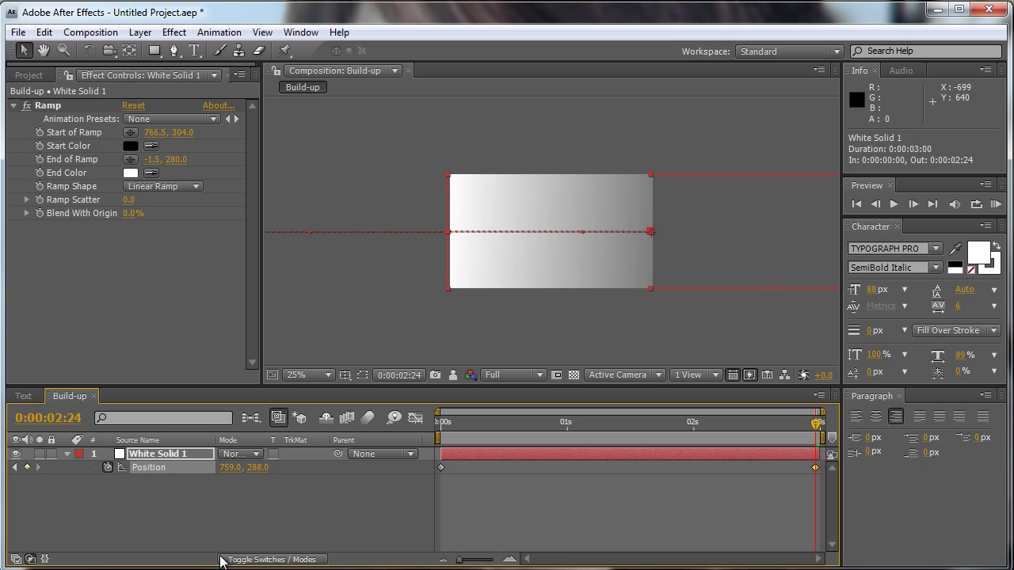
Step: Rename the Build-up composition to Main comp in Composition Settings
click(153, 508)
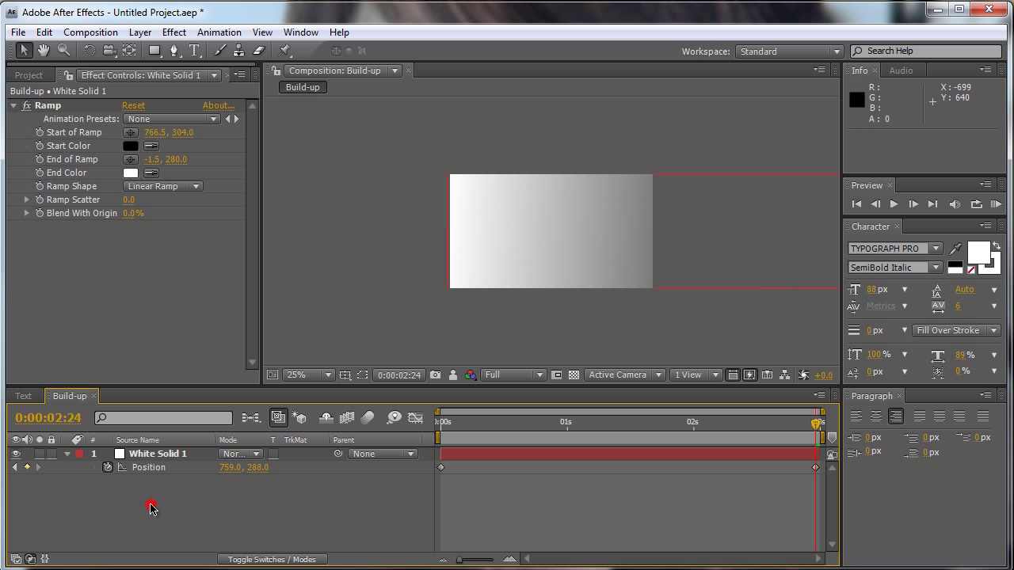
click(95, 32)
click(115, 72)
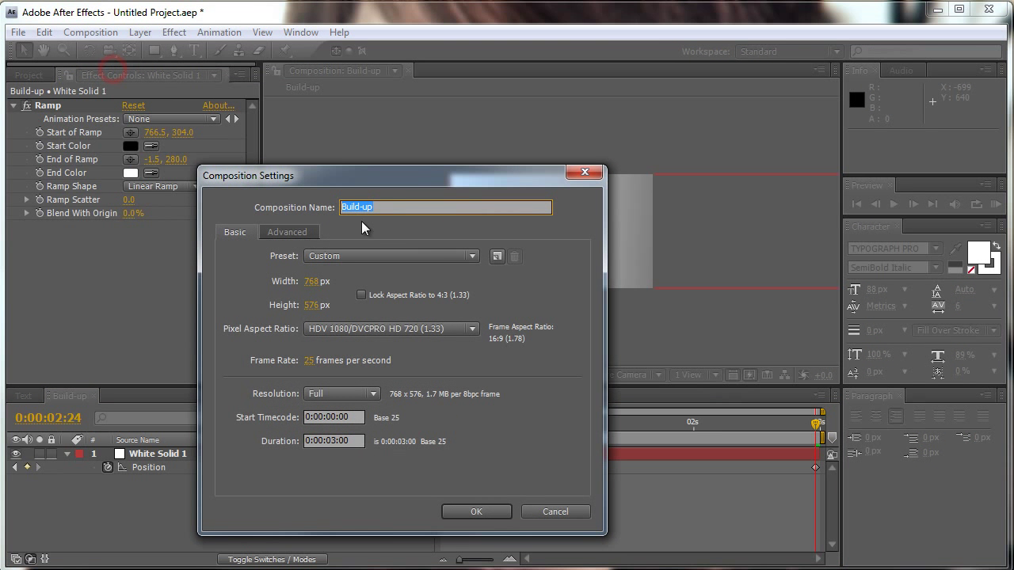
text(Main comp)
click(475, 511)
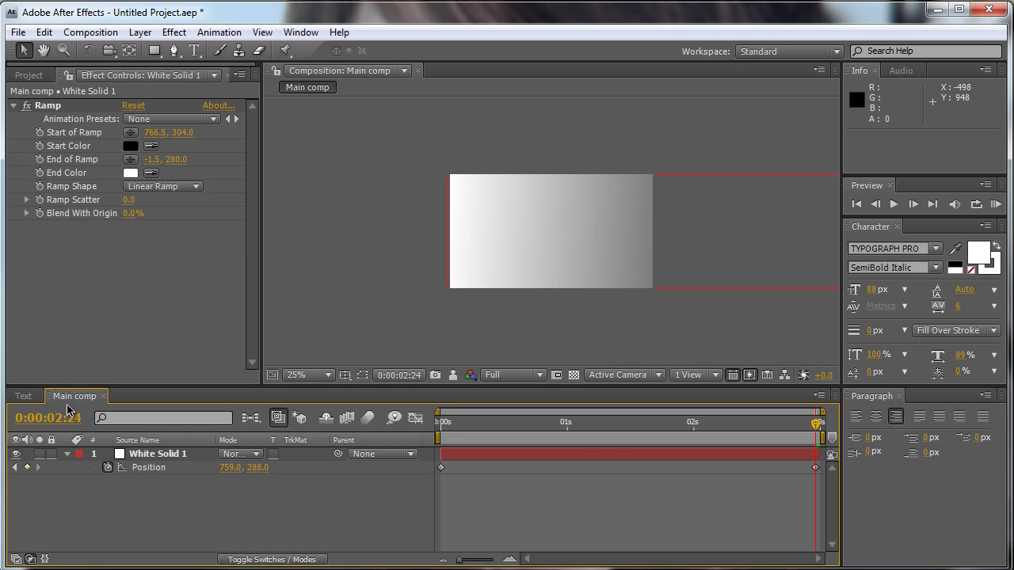
Step: Create a new 768×576 composition named Main Comp
click(107, 32)
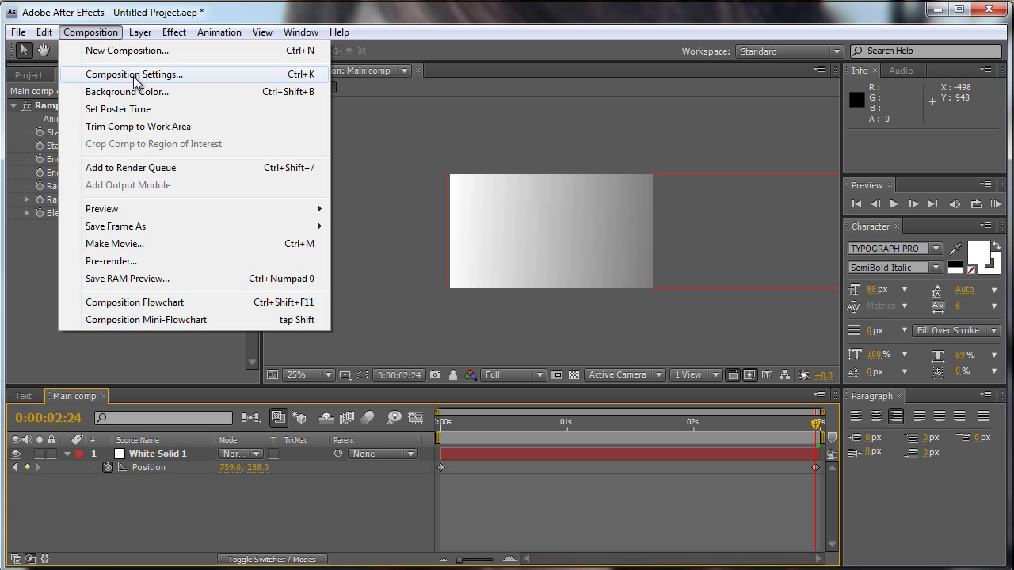
click(134, 50)
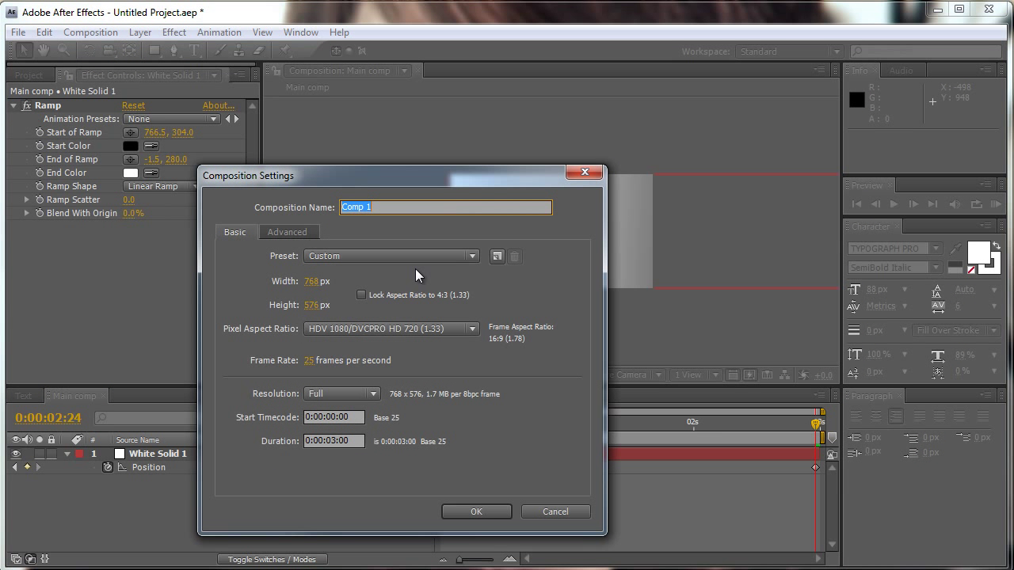
text(Main Comp)
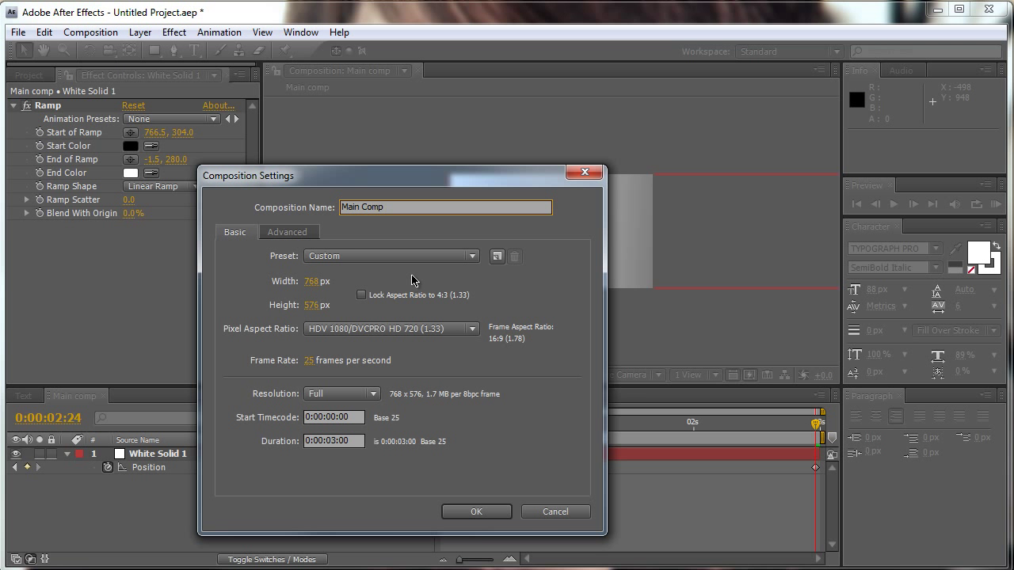
key(Return)
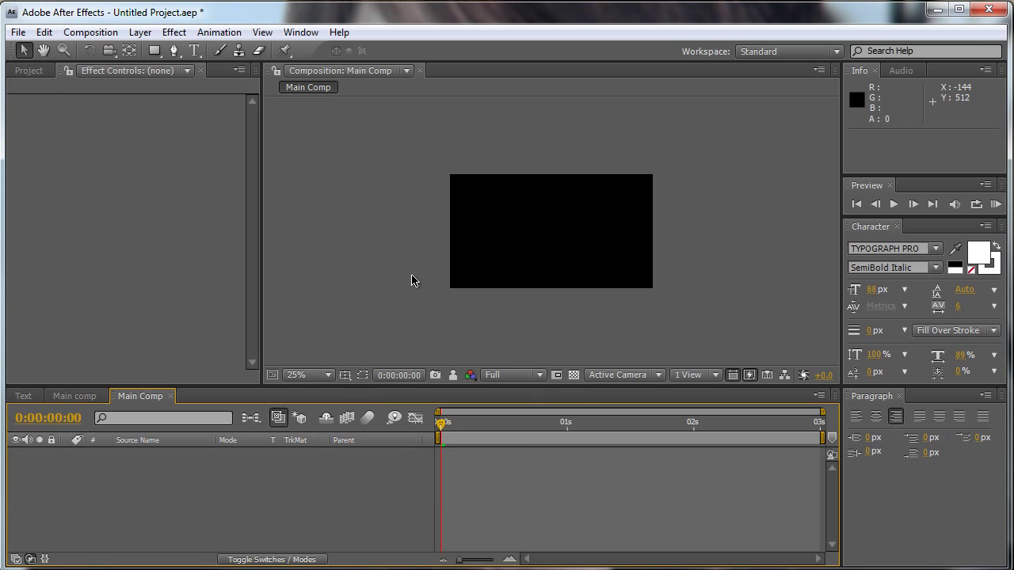
Step: Rename the gradient comp from Main comp to Build up in the Project panel
click(31, 75)
click(72, 308)
click(50, 226)
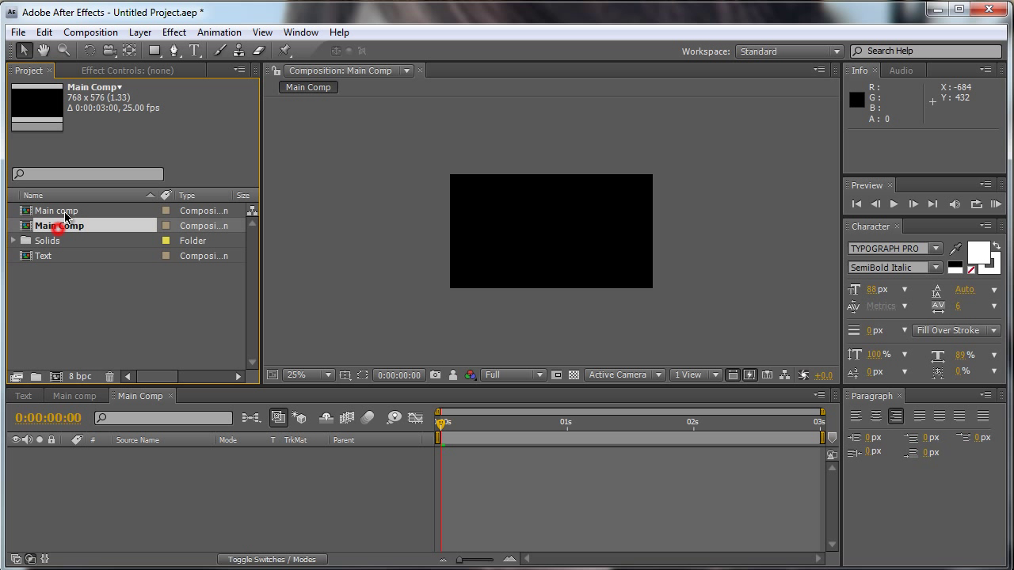
click(64, 211)
double_click(66, 212)
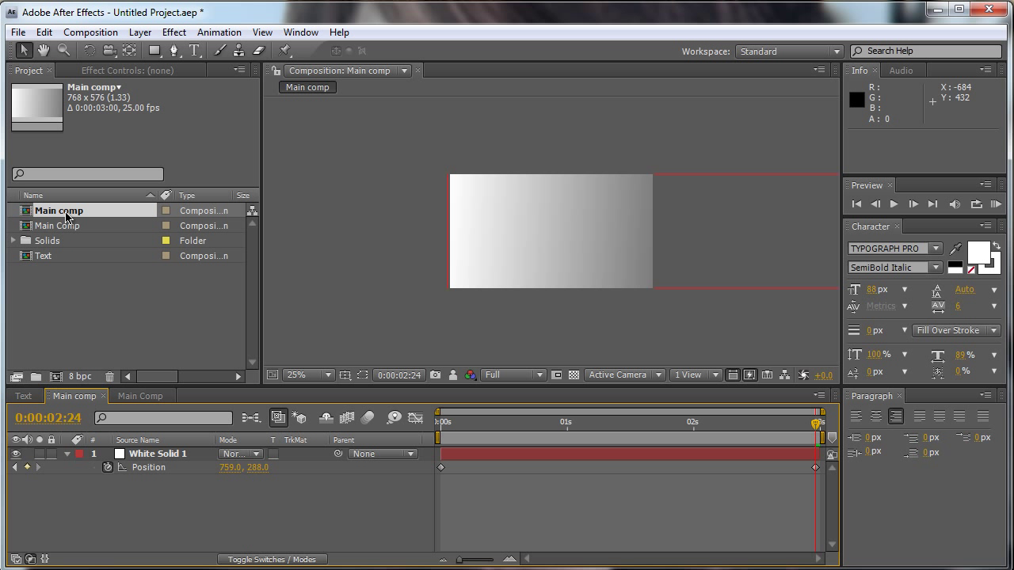
click(66, 214)
key(Return)
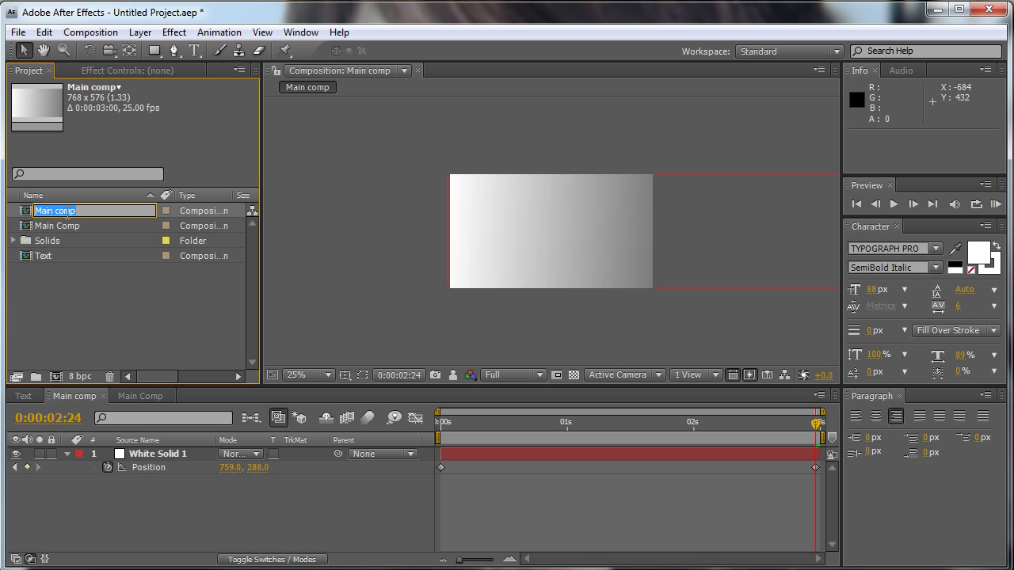
text(Build up)
key(Return)
Step: Place the Text comp above the Build up comp as layers in Main Comp
click(83, 229)
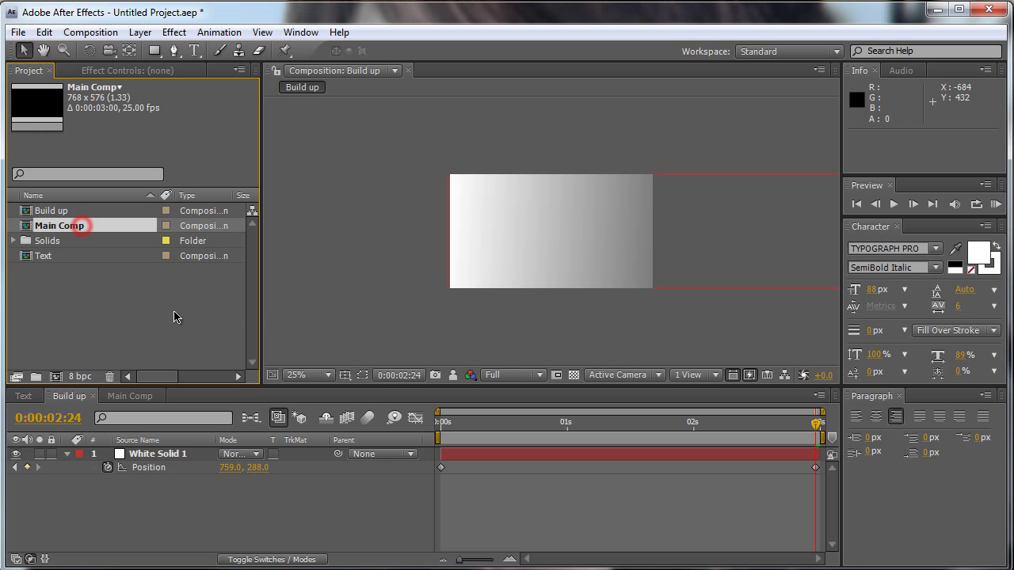
click(130, 396)
click(87, 270)
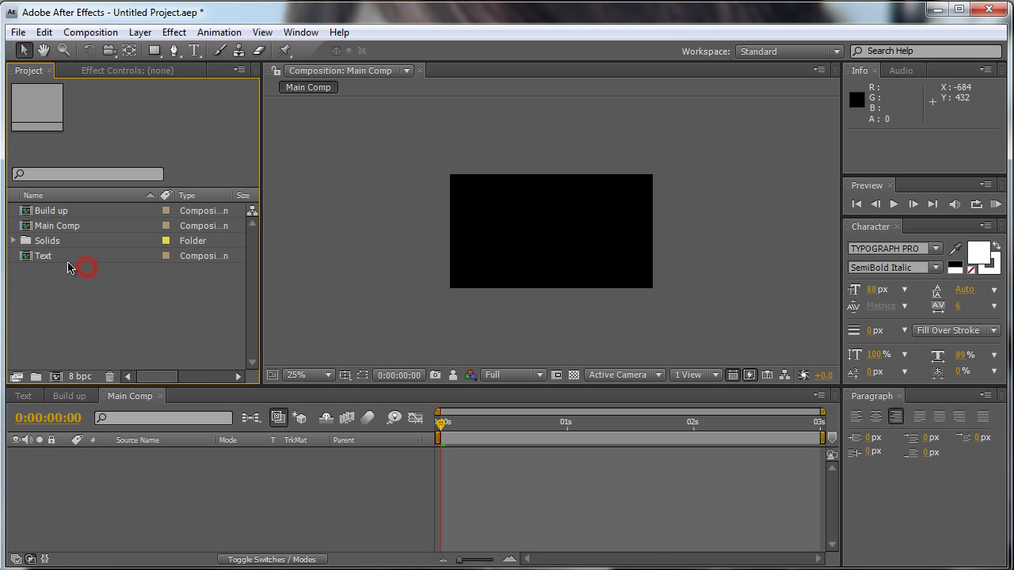
drag(49, 257, 137, 458)
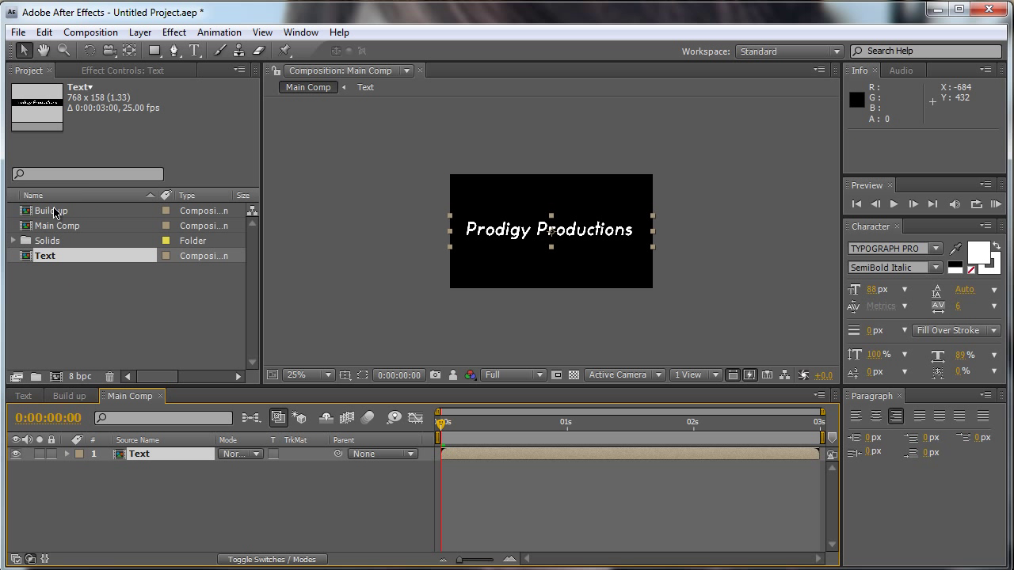
drag(52, 211, 183, 525)
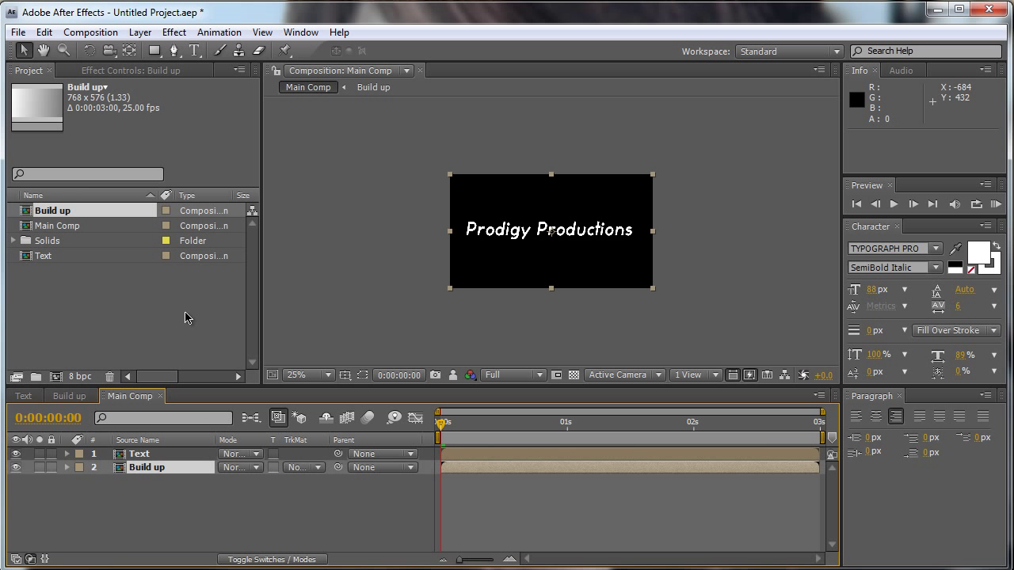
click(176, 488)
Step: Add a new white solid layer to Main Comp
right_click(179, 486)
mouse_move(260, 503)
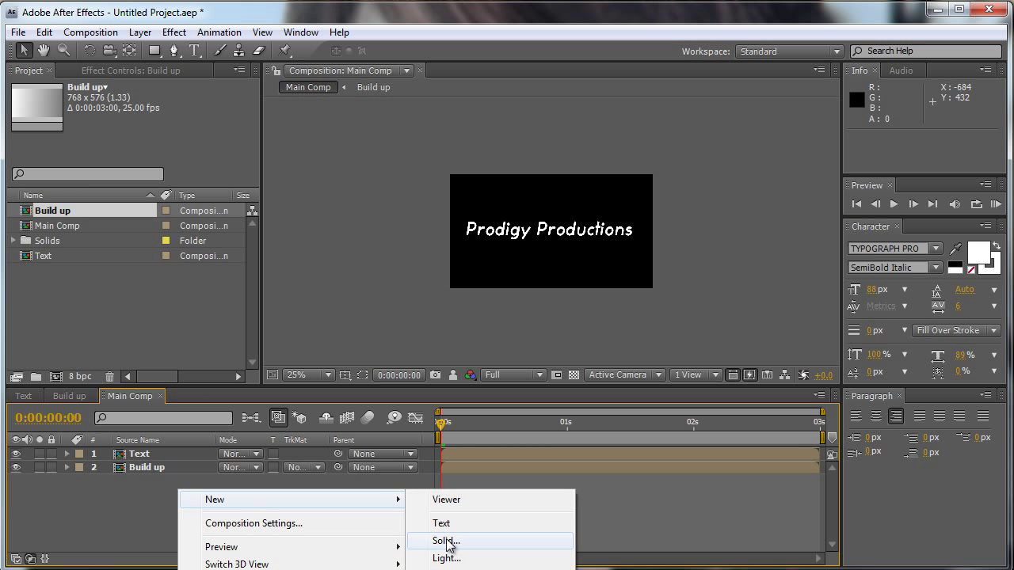
click(447, 541)
click(505, 470)
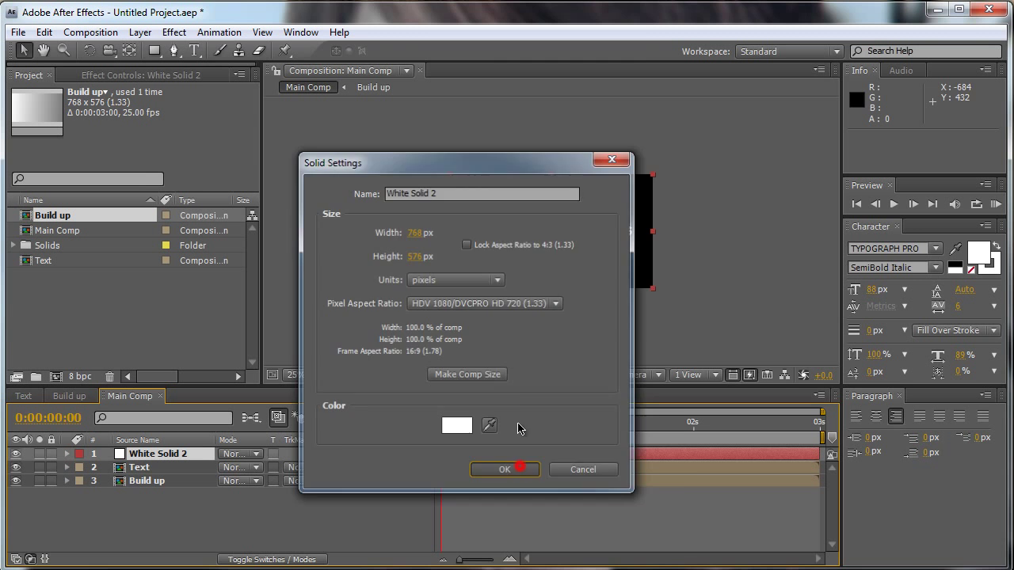
Step: Apply the Trapcode Form effect to the new solid layer
right_click(476, 233)
mouse_move(559, 391)
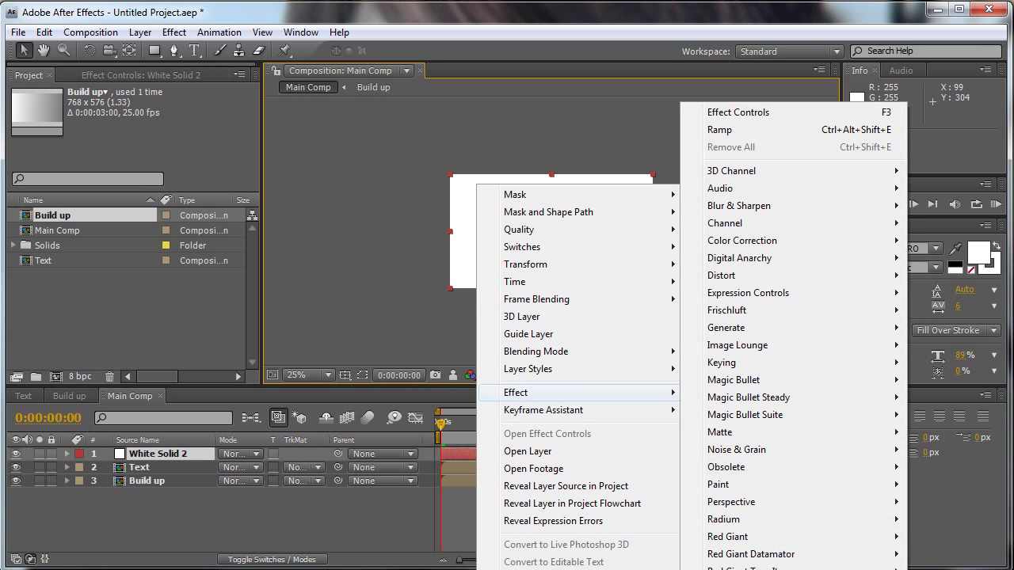
mouse_move(753, 568)
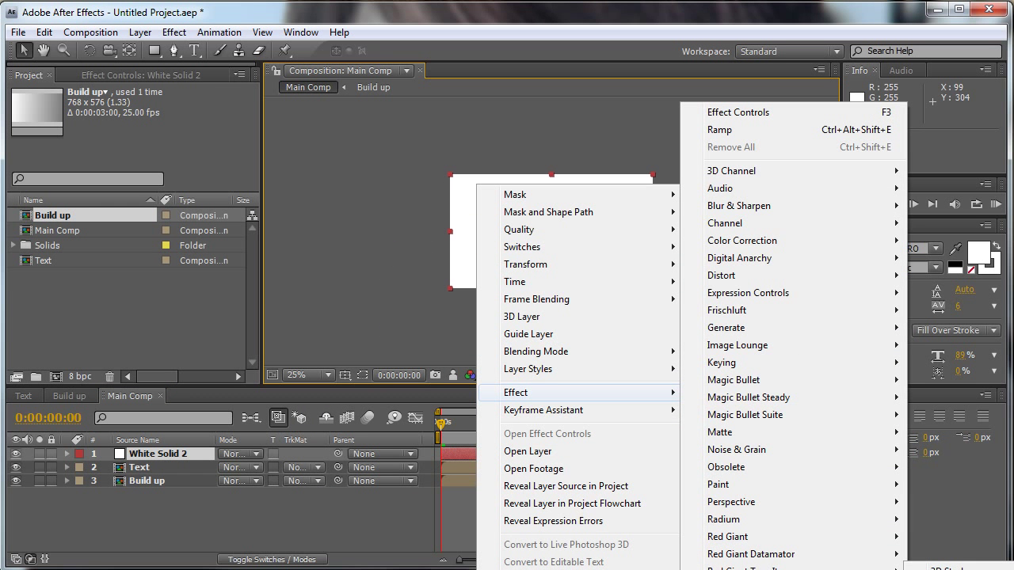
click(946, 569)
scroll(547, 253, up, 1)
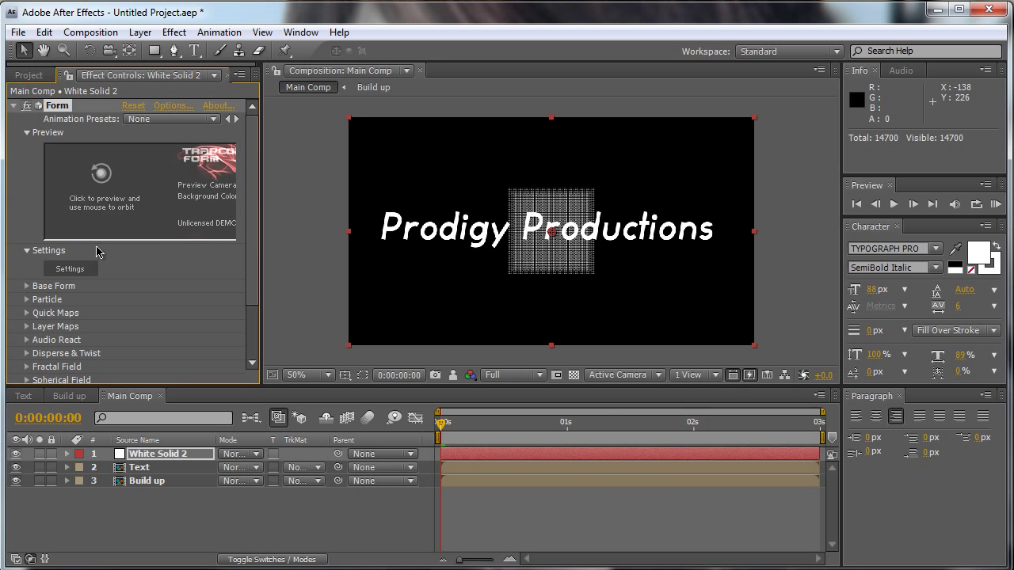
scroll(99, 242, down, 2)
Step: In Base Form, set the grid Size X 768, Size Y 158, Size Z 1
click(27, 215)
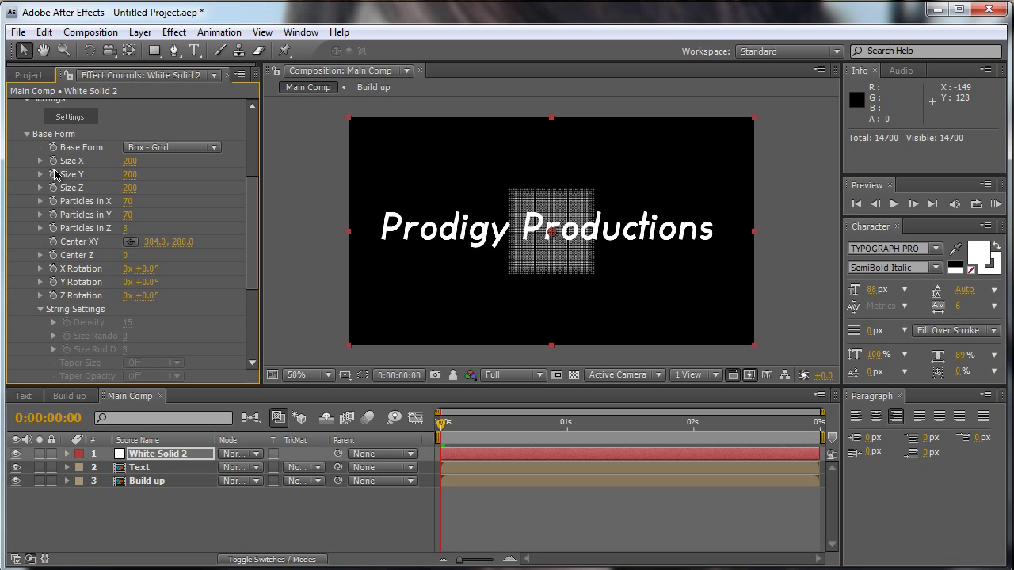
click(133, 161)
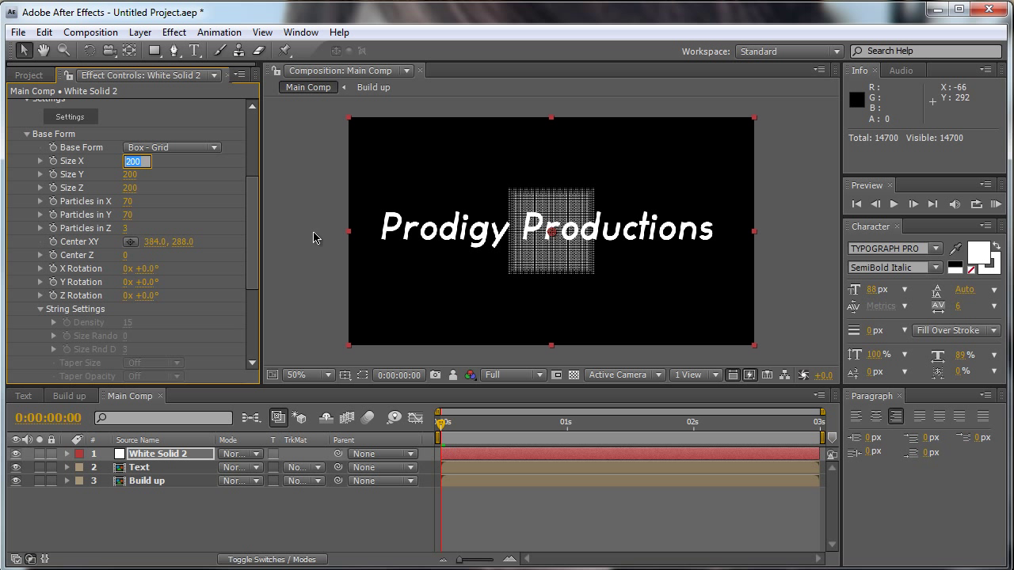
text(768)
key(Return)
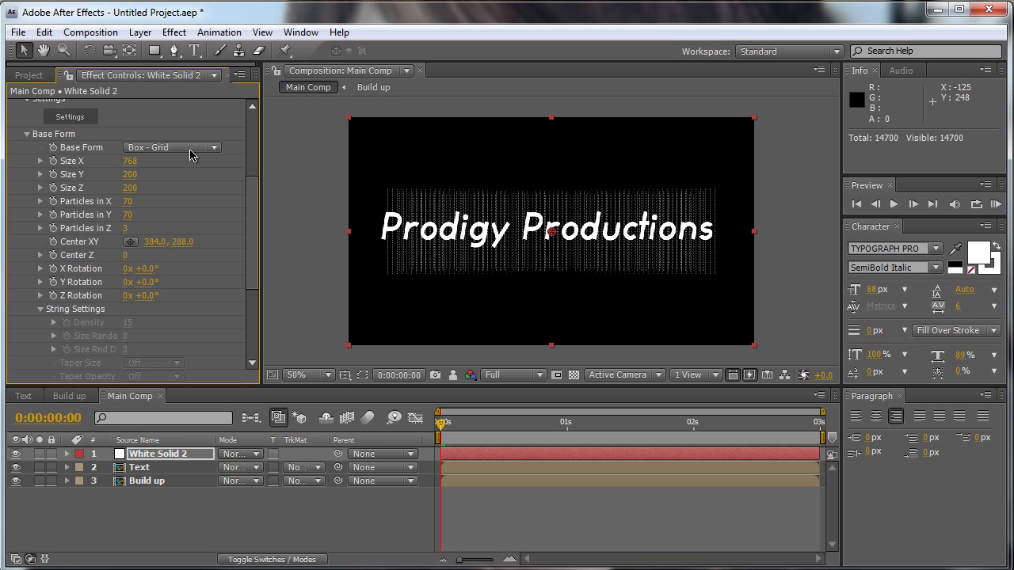
click(132, 175)
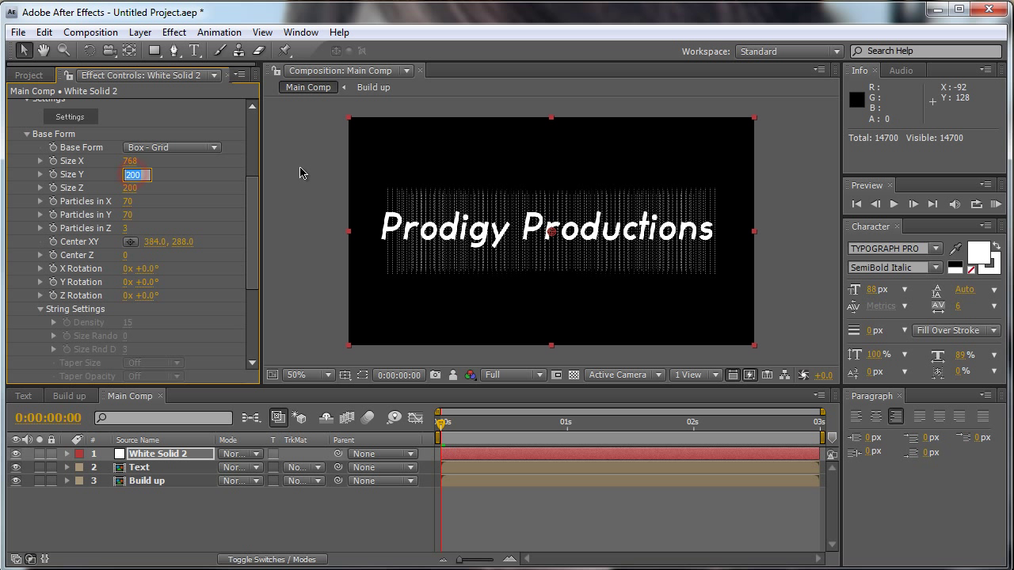
text(158)
key(Return)
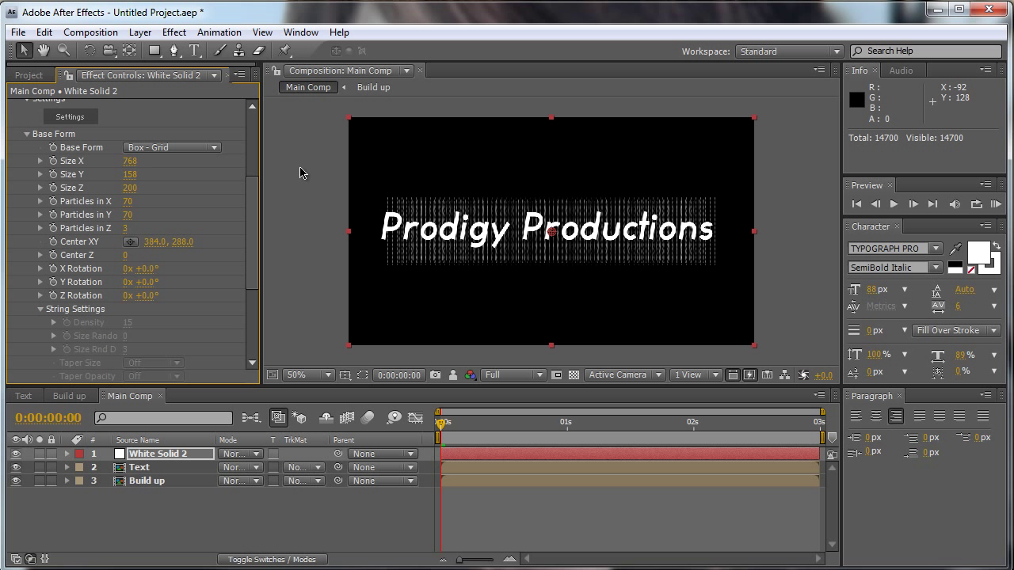
click(129, 189)
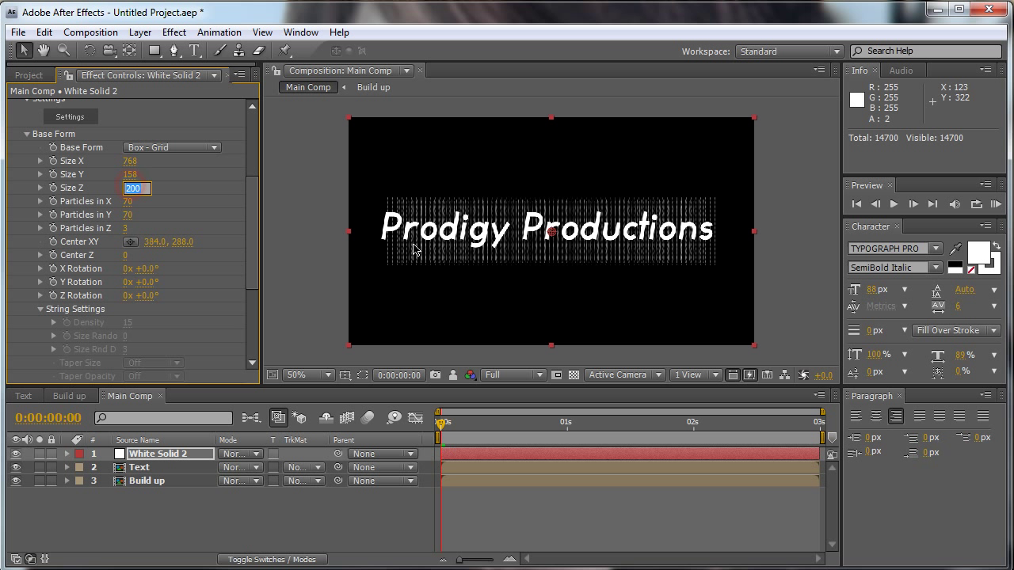
text(1)
key(Return)
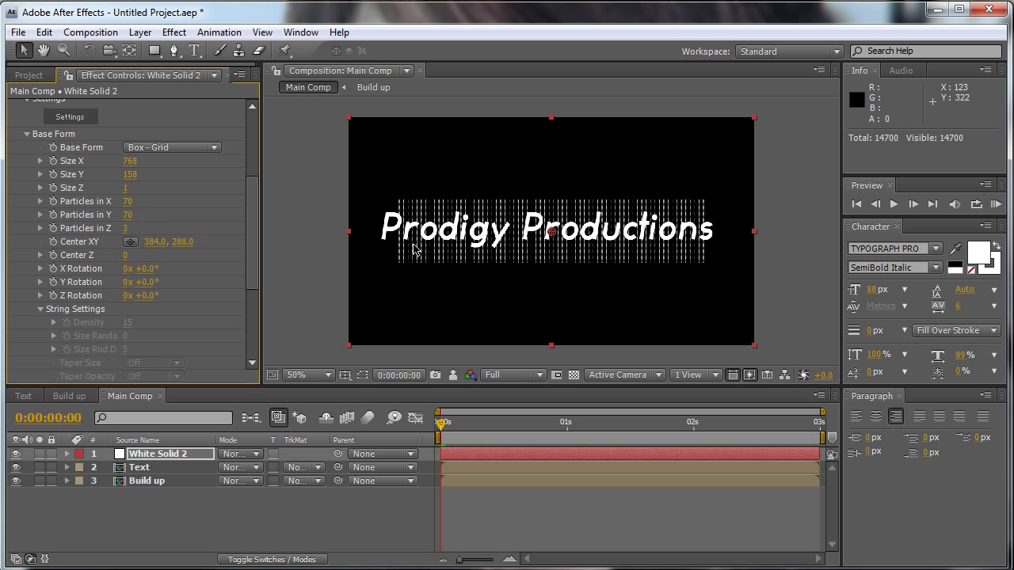
Step: Set Particles in X to 768 and Particles in Y to 158
click(129, 203)
text(768)
key(Return)
click(128, 217)
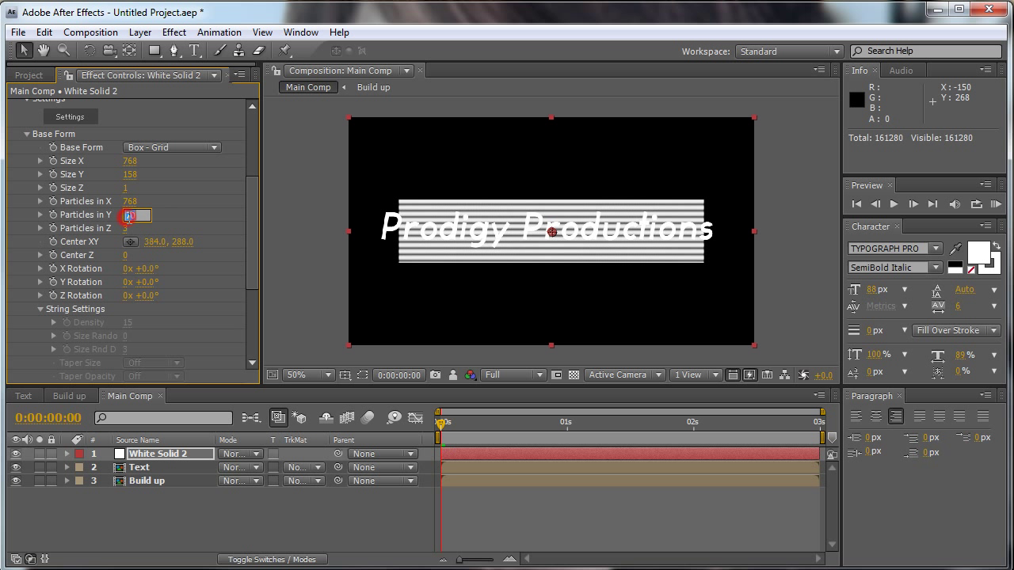
key(Return)
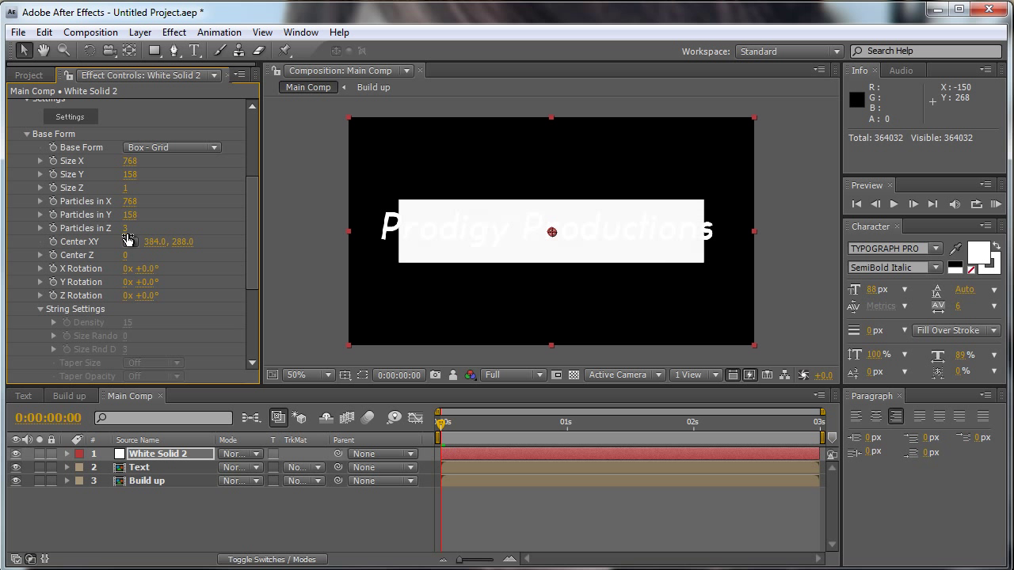
click(127, 229)
Step: Set Particles in Z to 1 and map Color and Alpha from Text, RGBA to RGBA, XY
text(1)
key(Return)
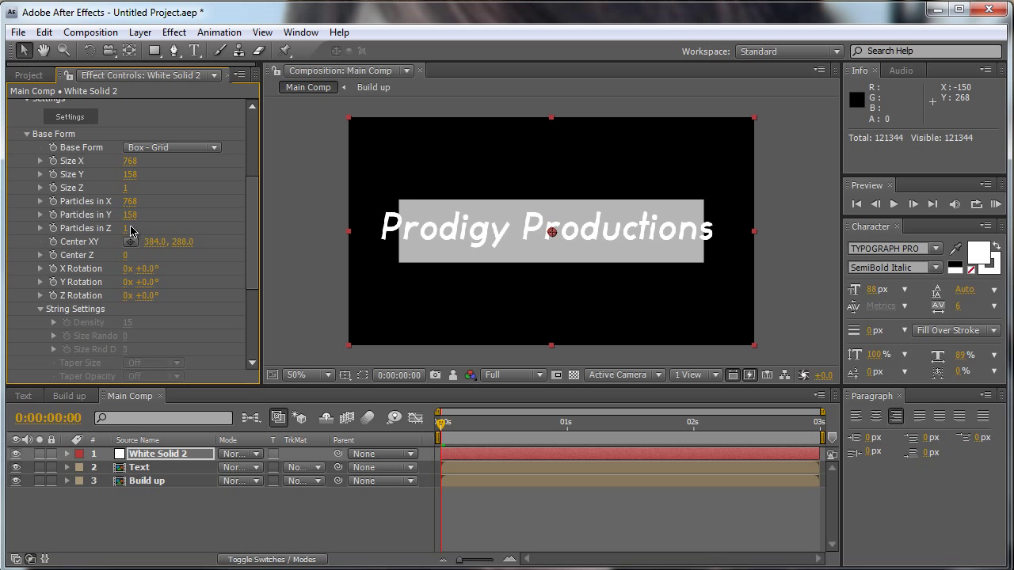
scroll(103, 229, down, 4)
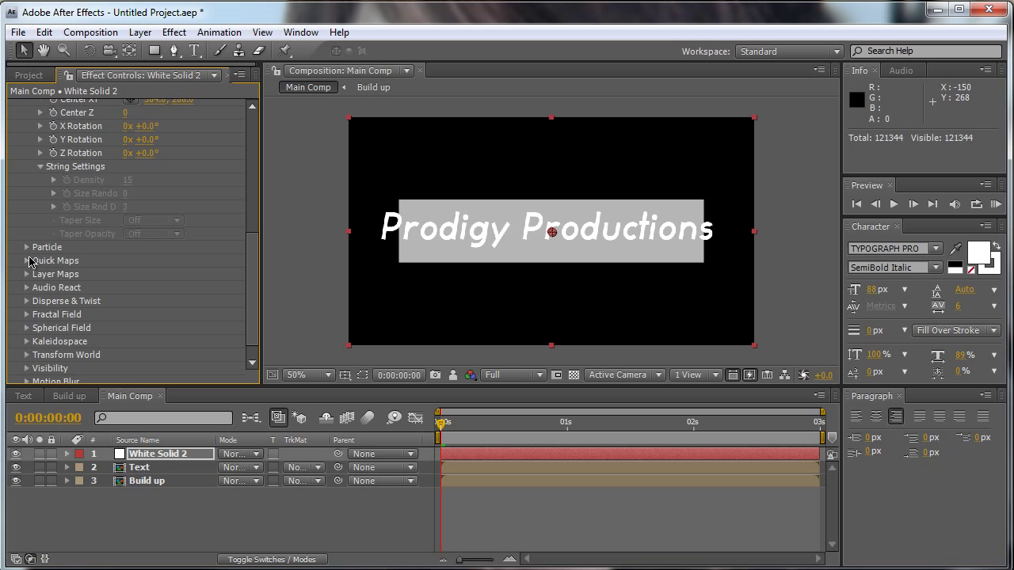
click(27, 275)
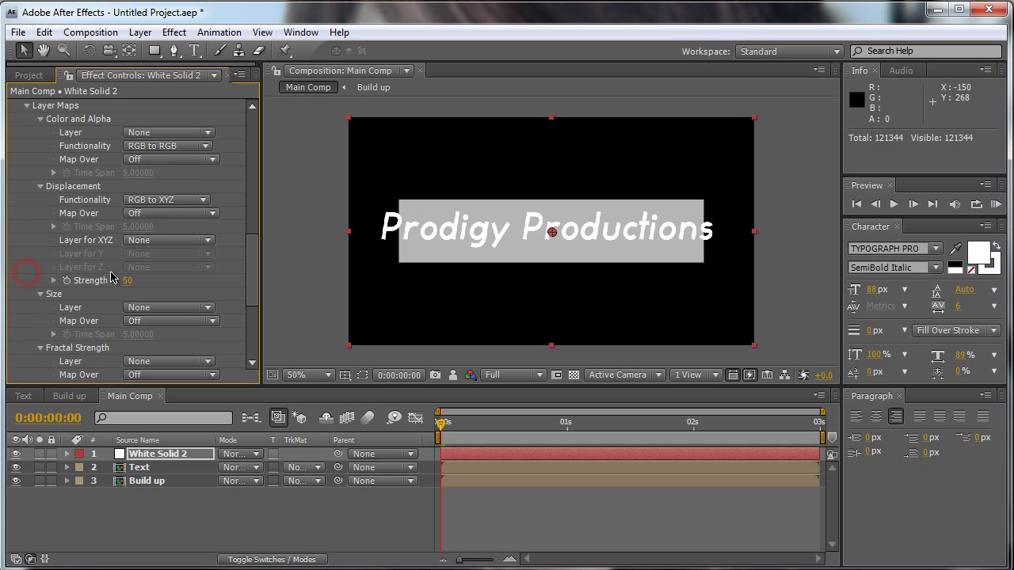
click(149, 133)
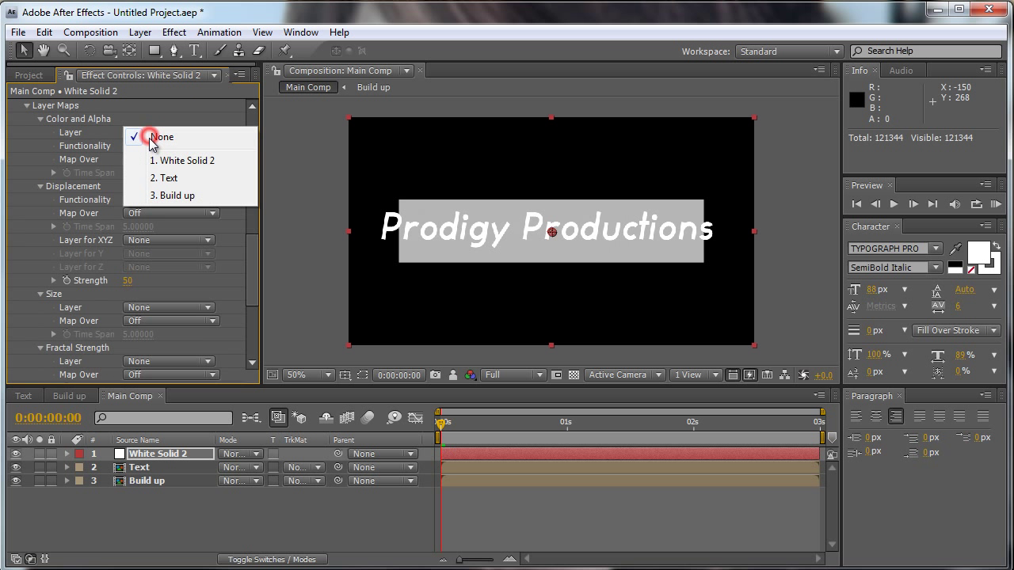
click(157, 193)
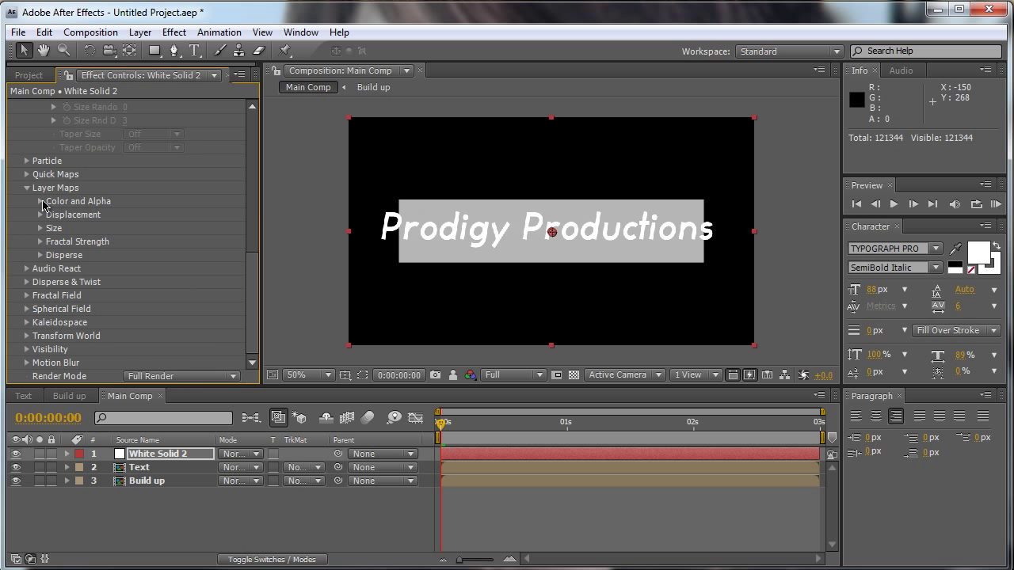
click(42, 203)
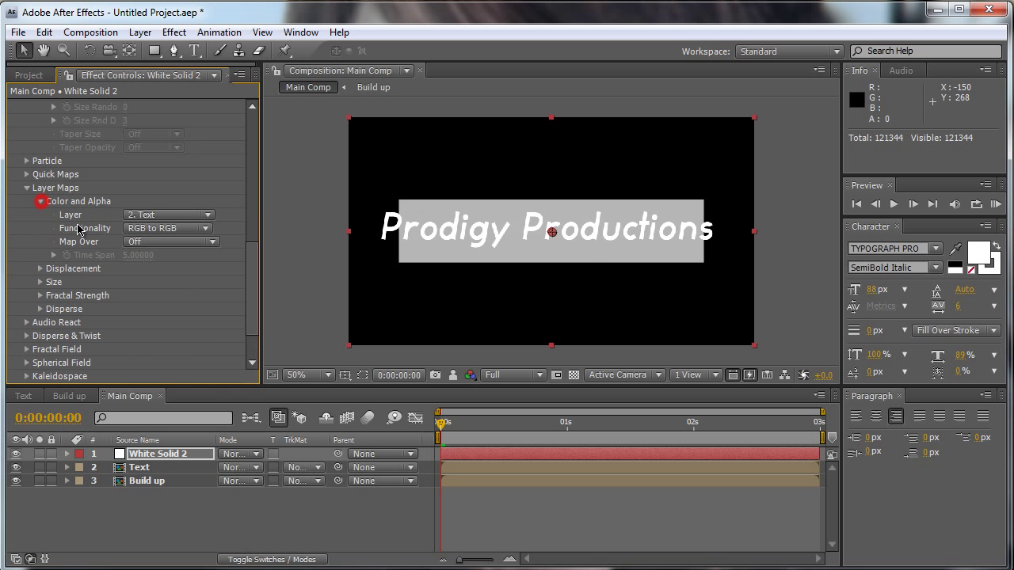
click(146, 230)
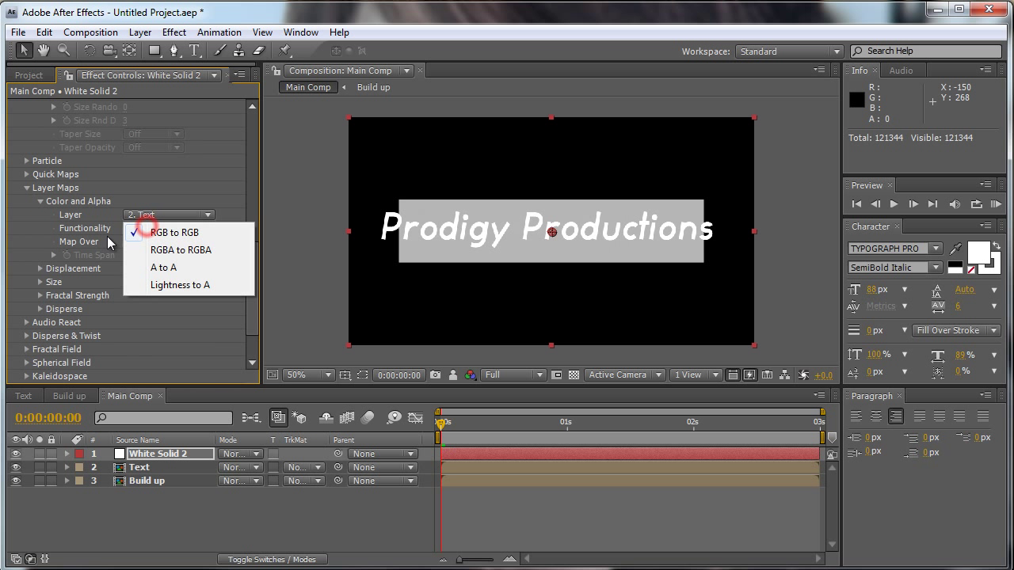
click(204, 251)
click(150, 246)
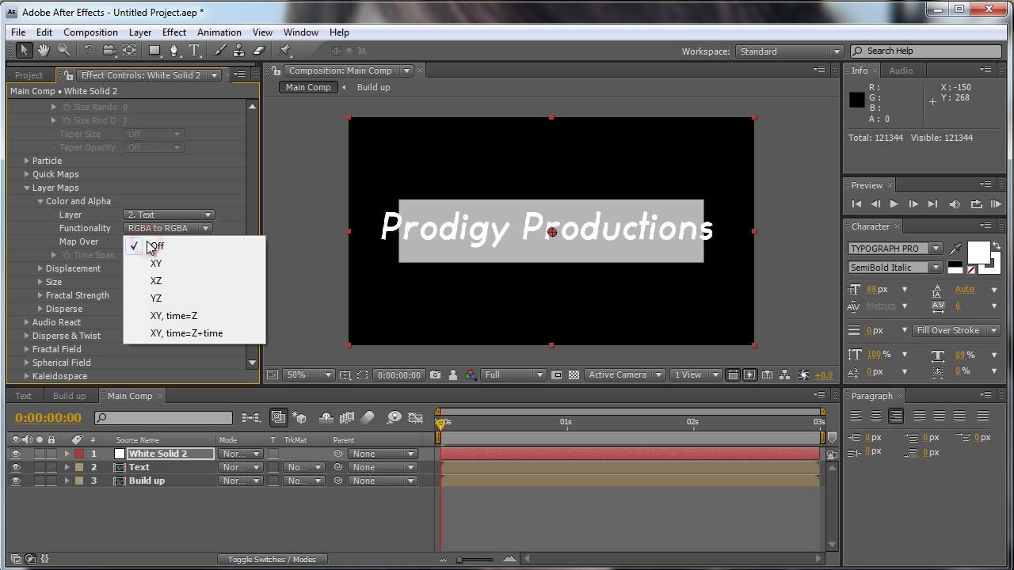
click(158, 263)
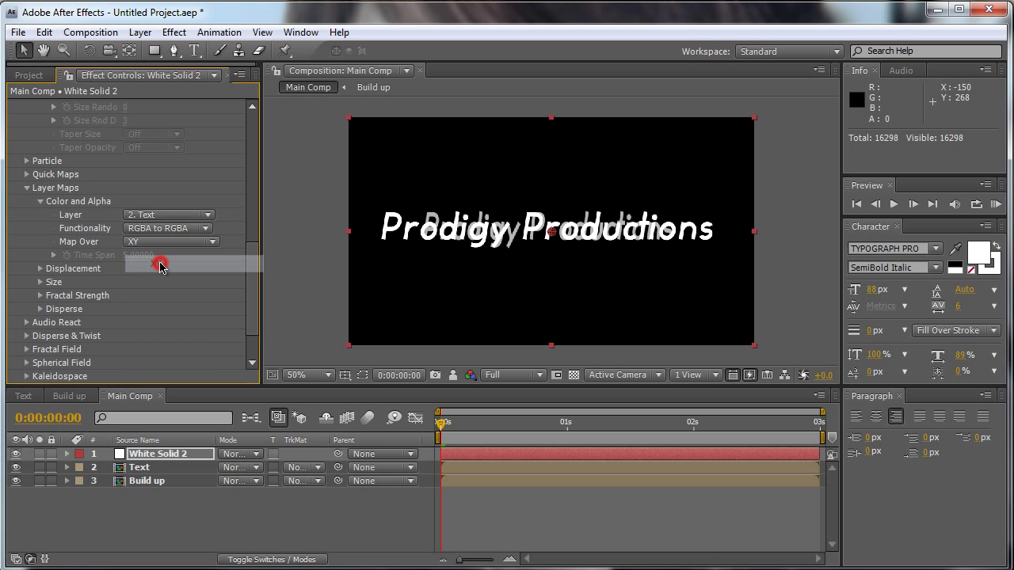
Step: Map Fractal Strength from the Build up layer over XY
click(38, 270)
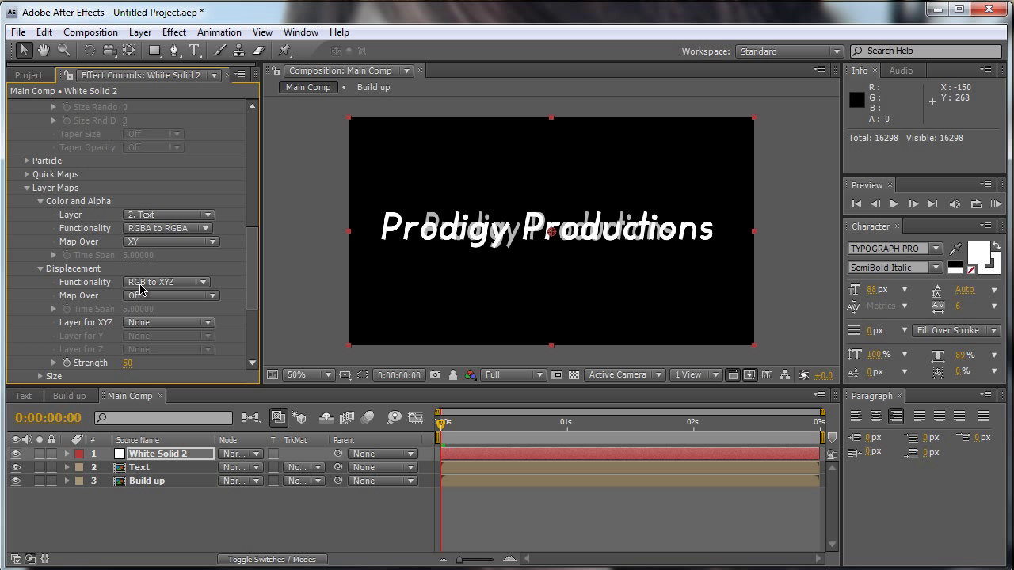
scroll(140, 292, down, 5)
click(41, 271)
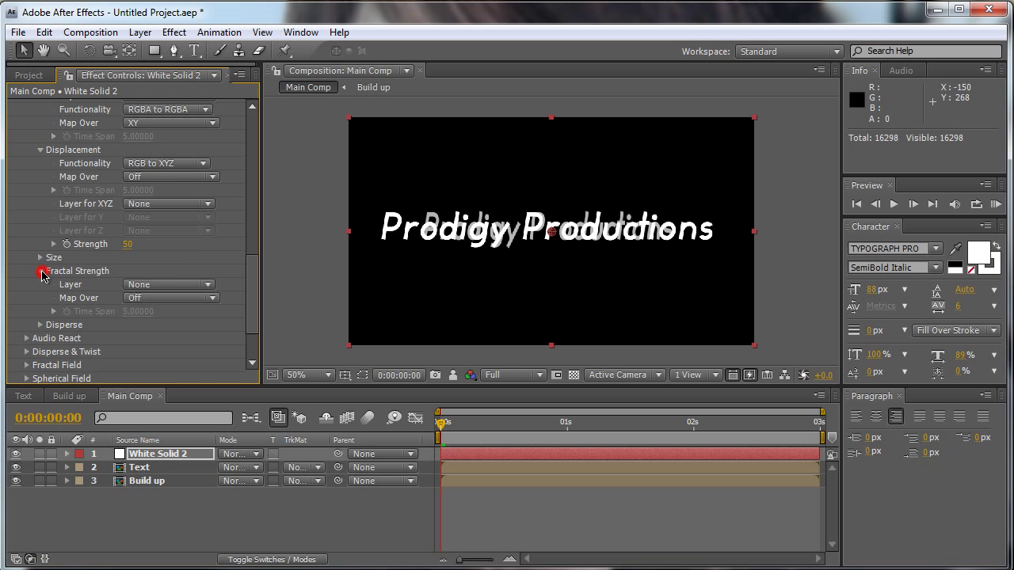
scroll(47, 285, down, 3)
click(148, 221)
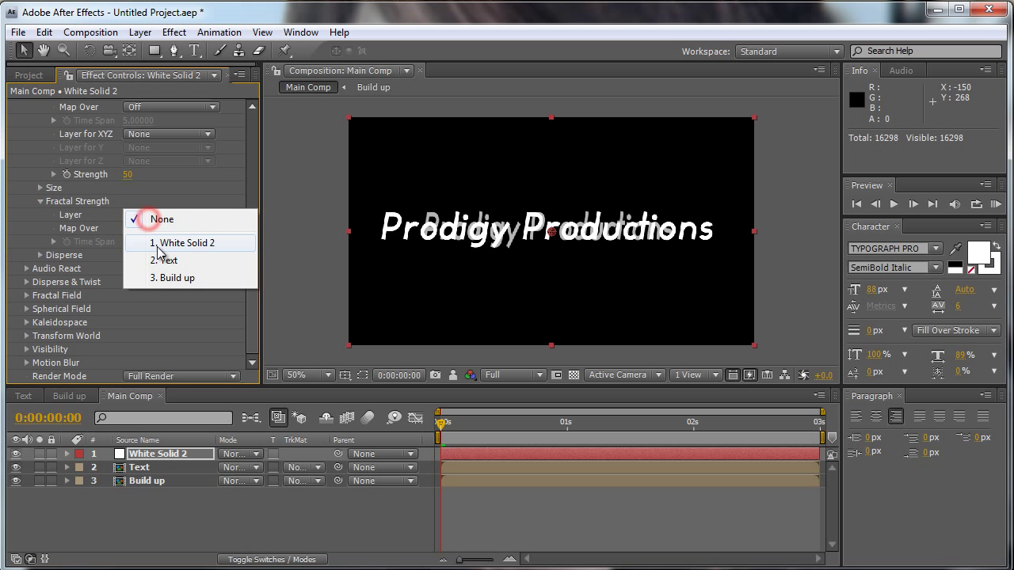
click(173, 278)
click(156, 230)
click(156, 249)
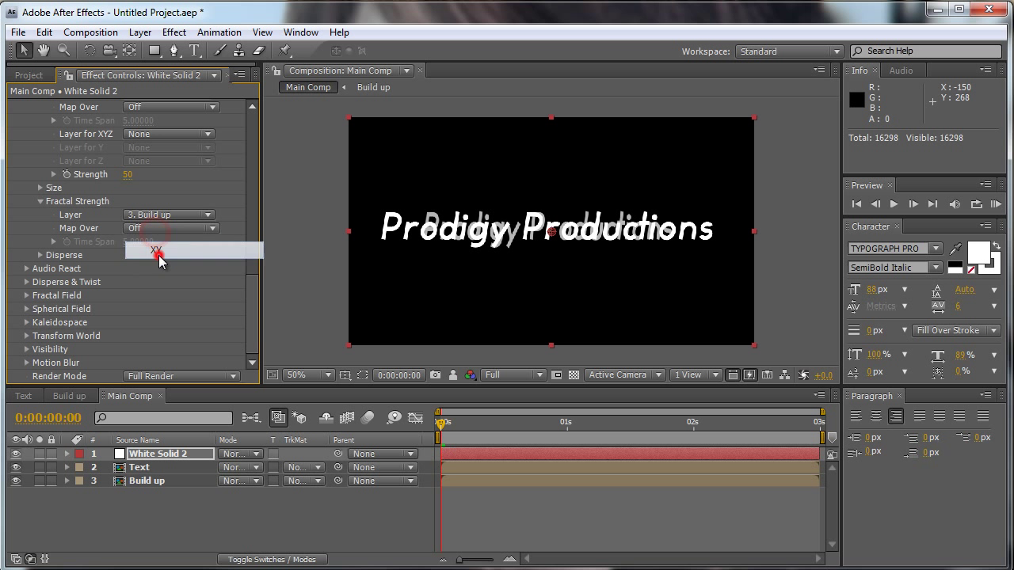
Step: Map the Disperse layer map from Build up over XY
click(41, 256)
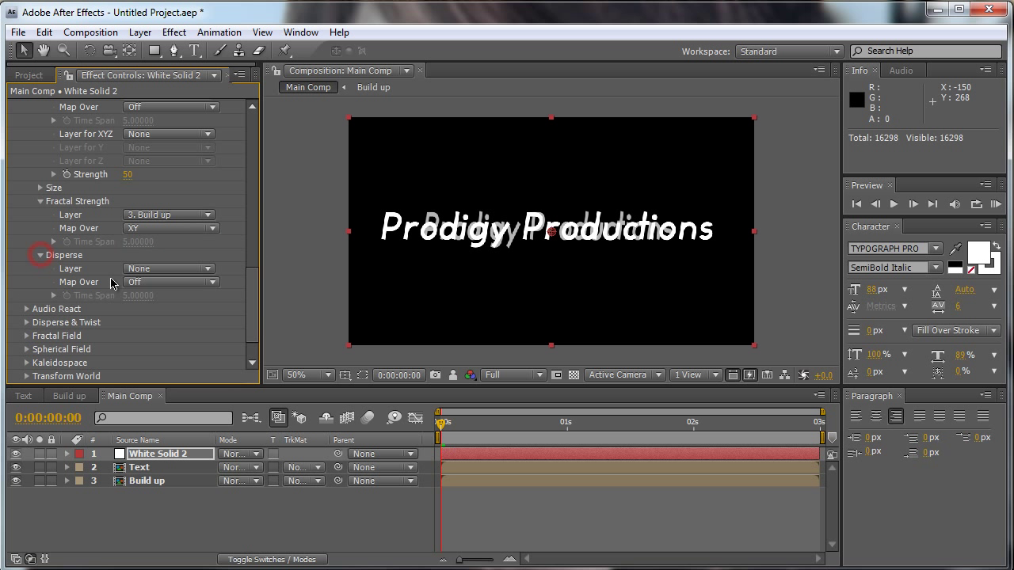
click(128, 270)
click(163, 332)
click(152, 282)
click(156, 298)
Step: Set Disperse & Twist Disperse to 200 and Fractal Field Displace to 440
click(27, 323)
scroll(119, 330, down, 3)
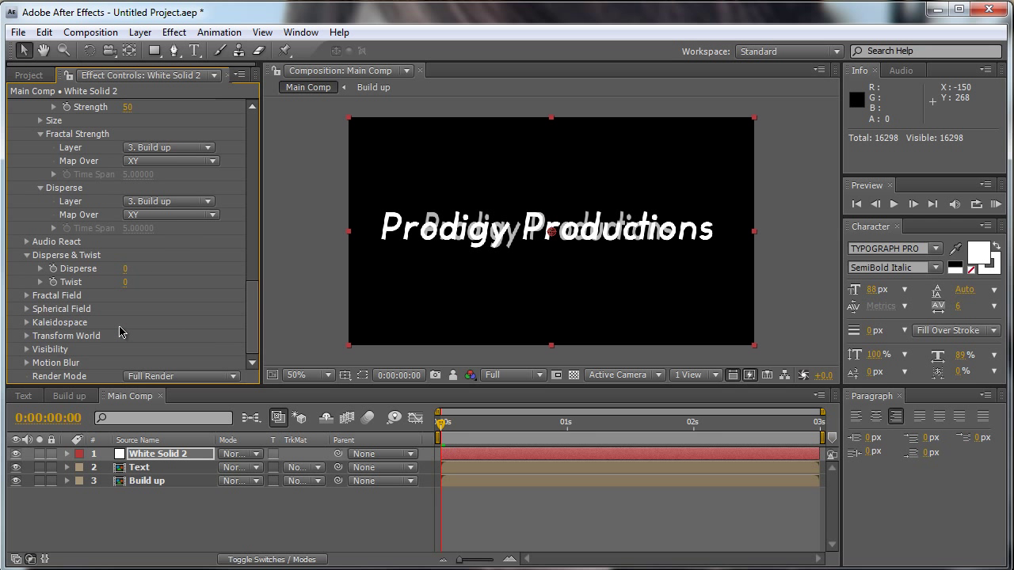
click(127, 269)
key(Return)
click(26, 301)
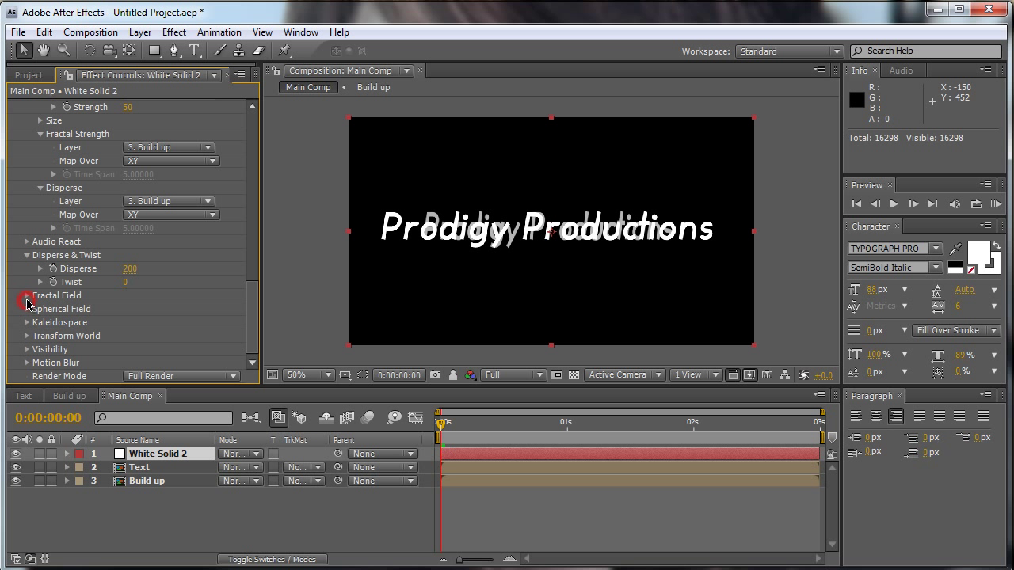
click(27, 297)
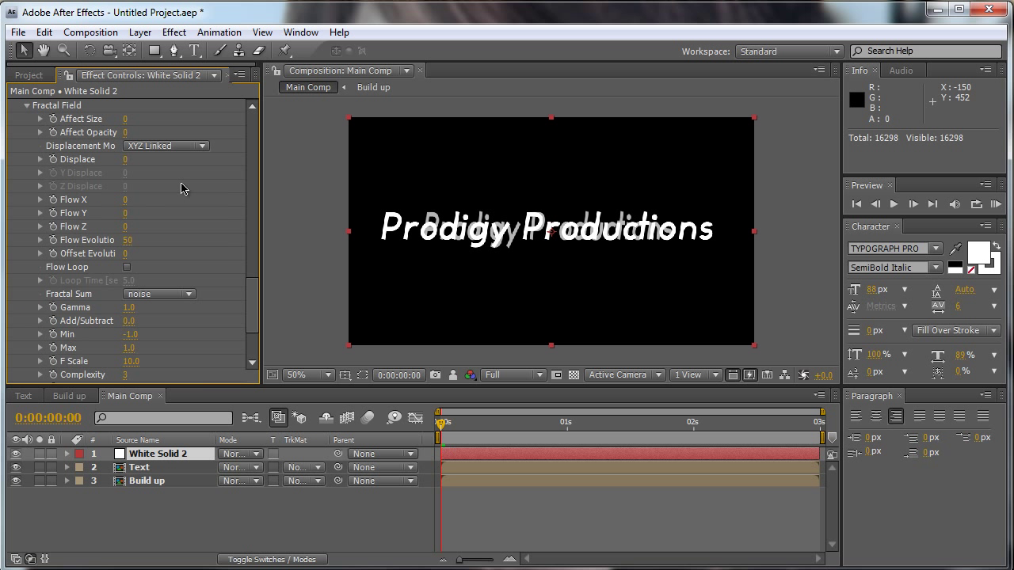
click(125, 160)
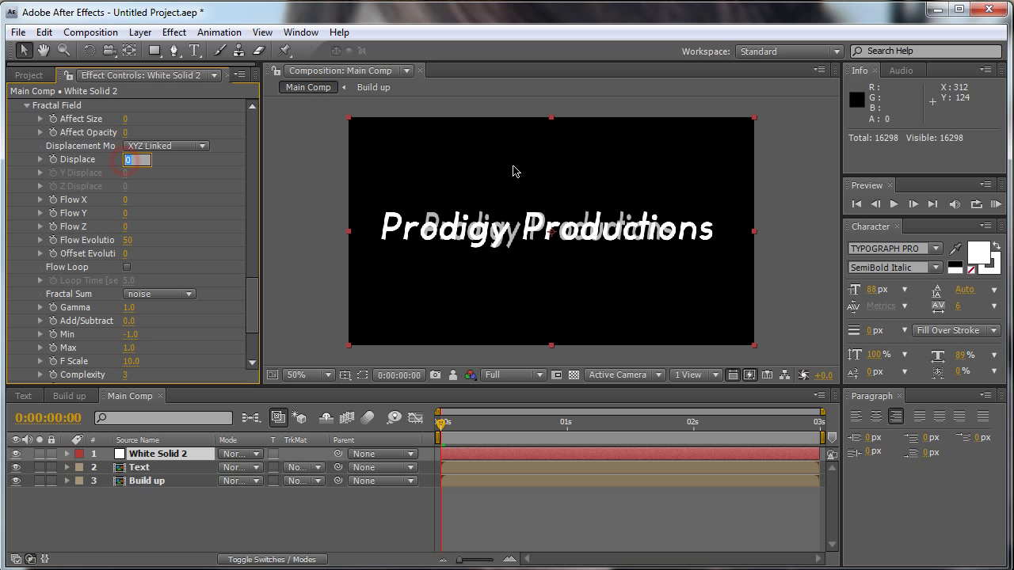
text(440)
key(Return)
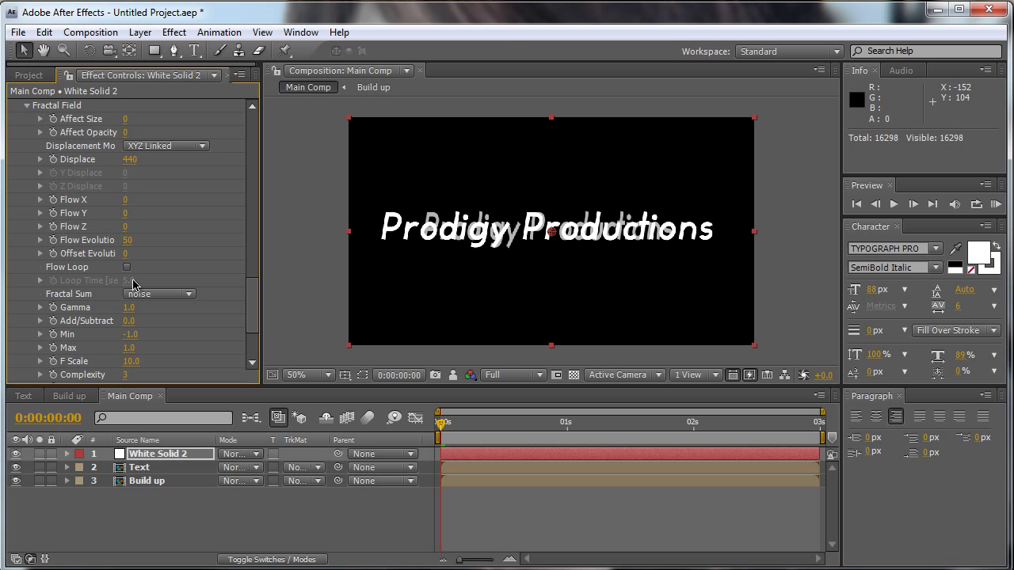
scroll(138, 293, down, 2)
scroll(158, 317, up, 10)
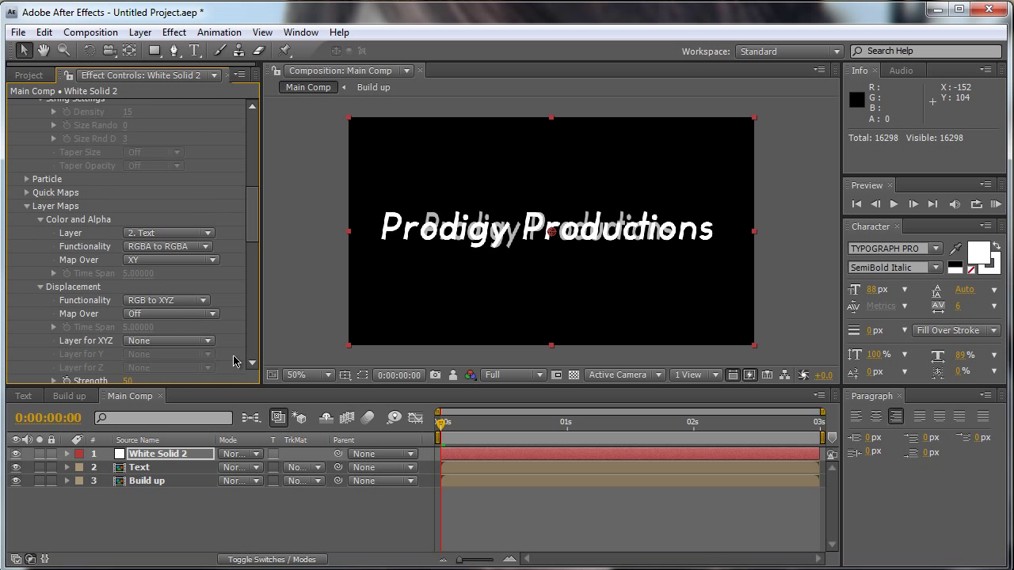
Step: Hide the Text and Build up layers and deselect all layers
drag(16, 481, 15, 468)
click(125, 518)
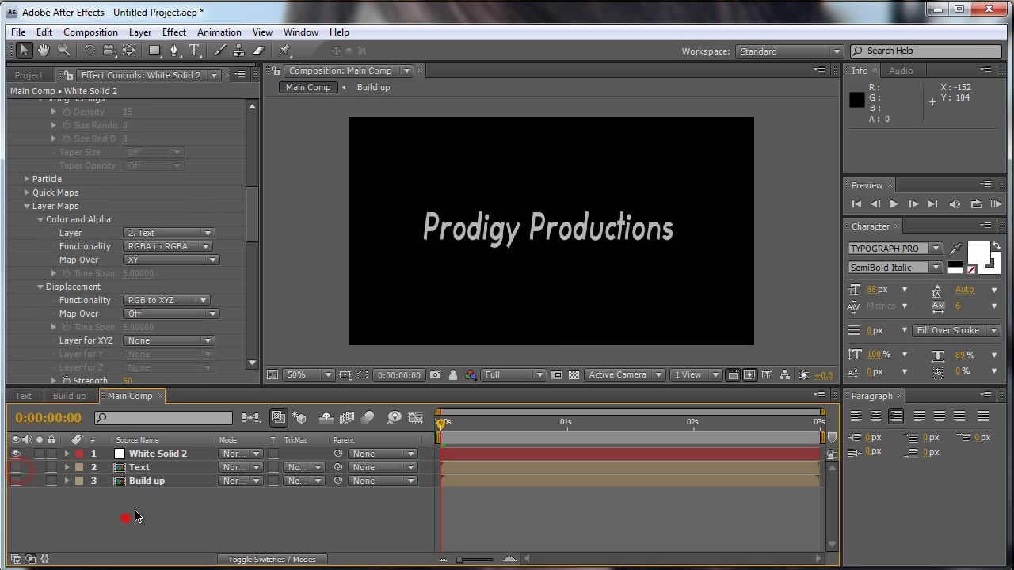
drag(147, 494, 141, 468)
click(162, 535)
Step: Scrub the dissolve, toggling the view between 100% and 50%, and stop at 0:00:00:15
drag(449, 427, 571, 450)
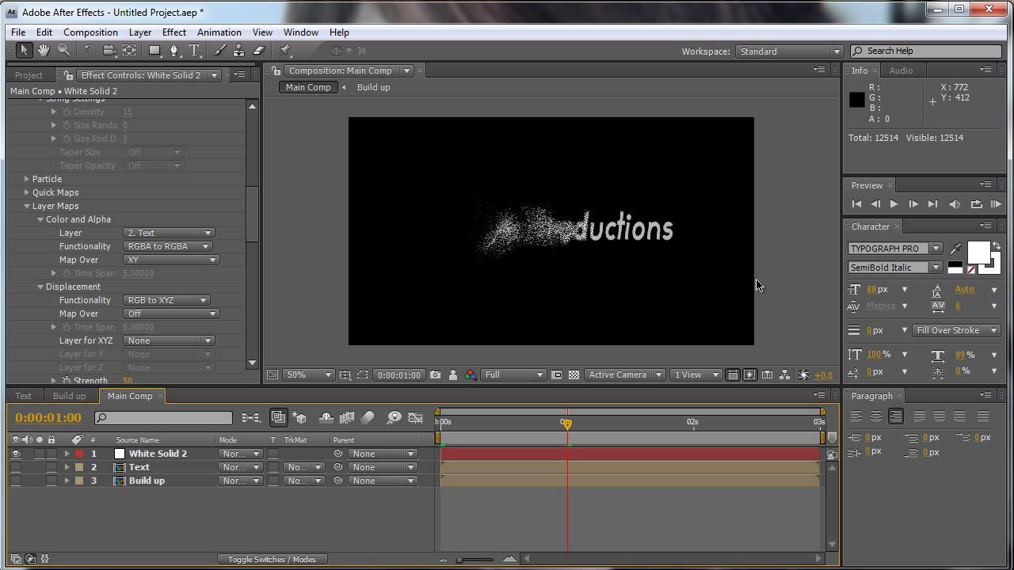
key(/)
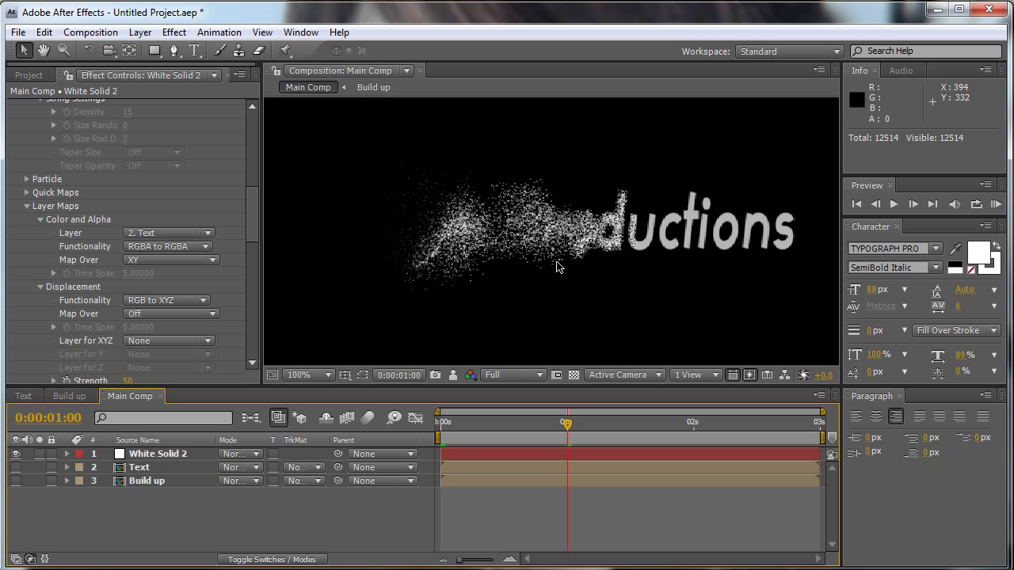
key(comma)
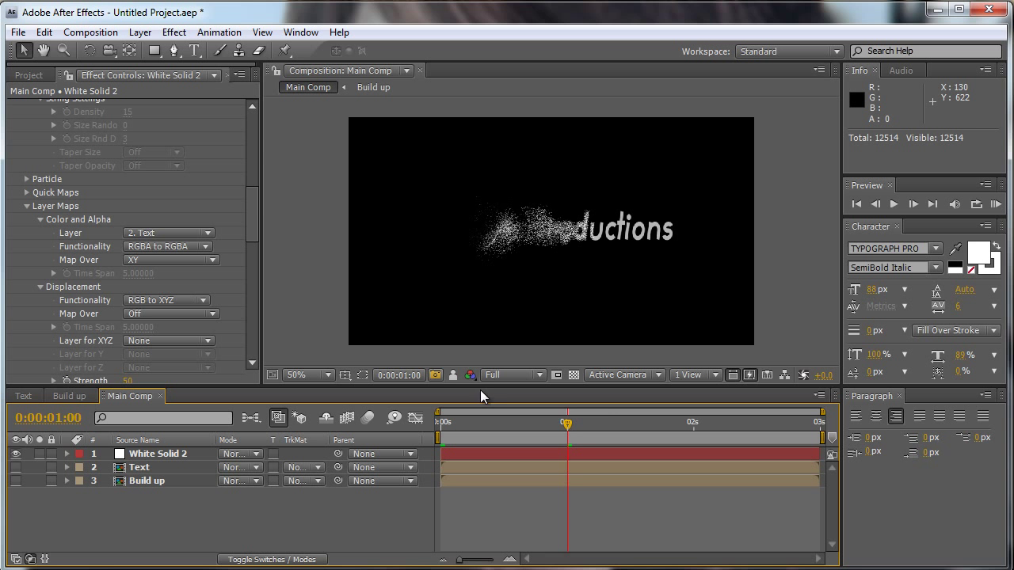
drag(566, 423, 515, 434)
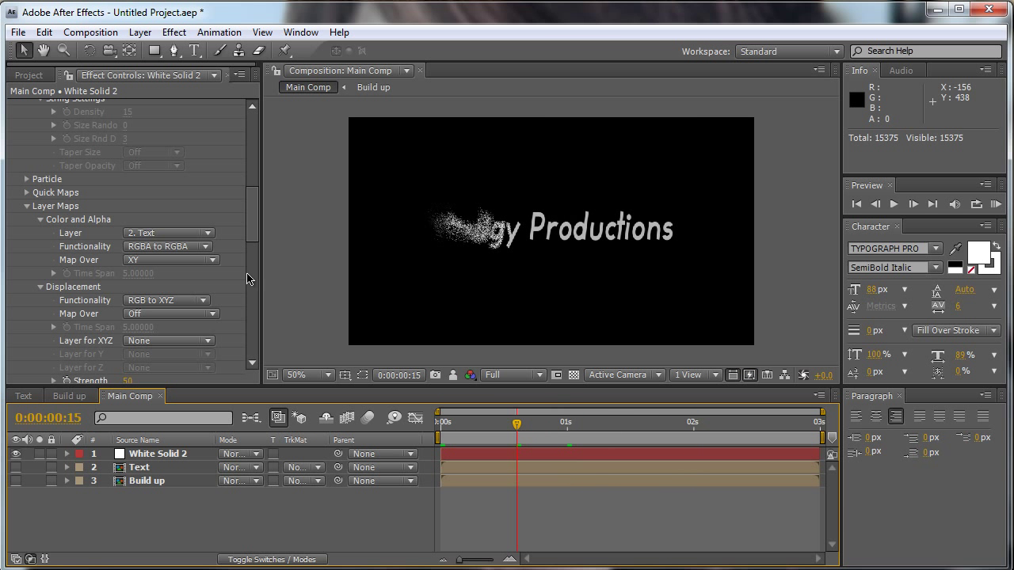
drag(246, 246, 264, 336)
scroll(95, 238, up, 15)
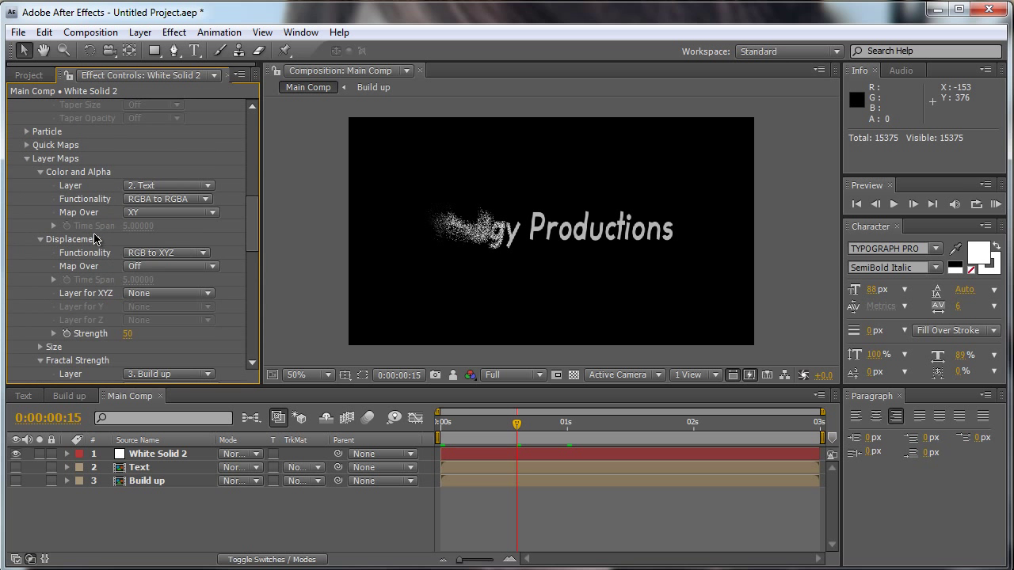
scroll(95, 238, down, 5)
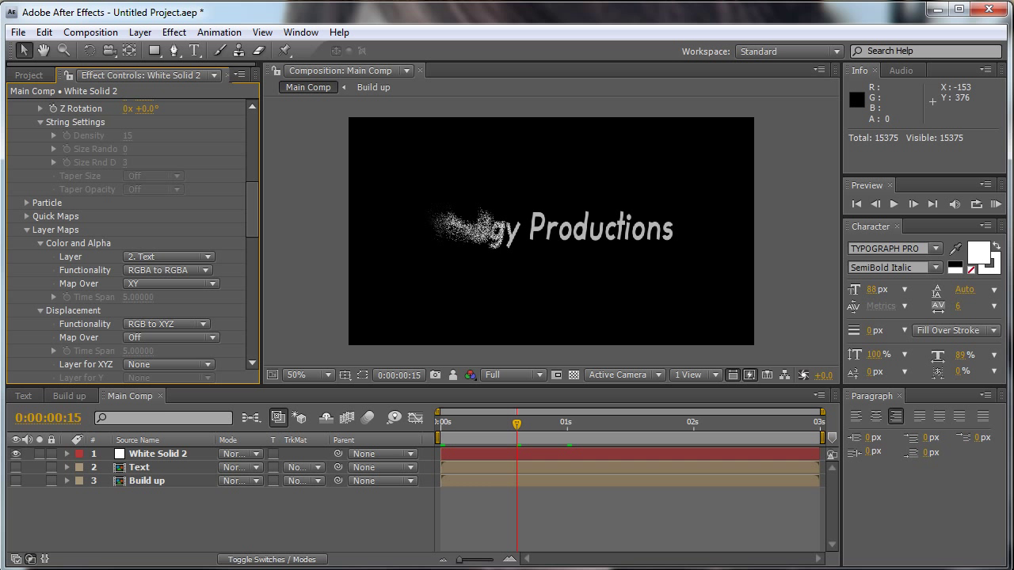
Step: Create a new solid layer in Main Comp
right_click(187, 508)
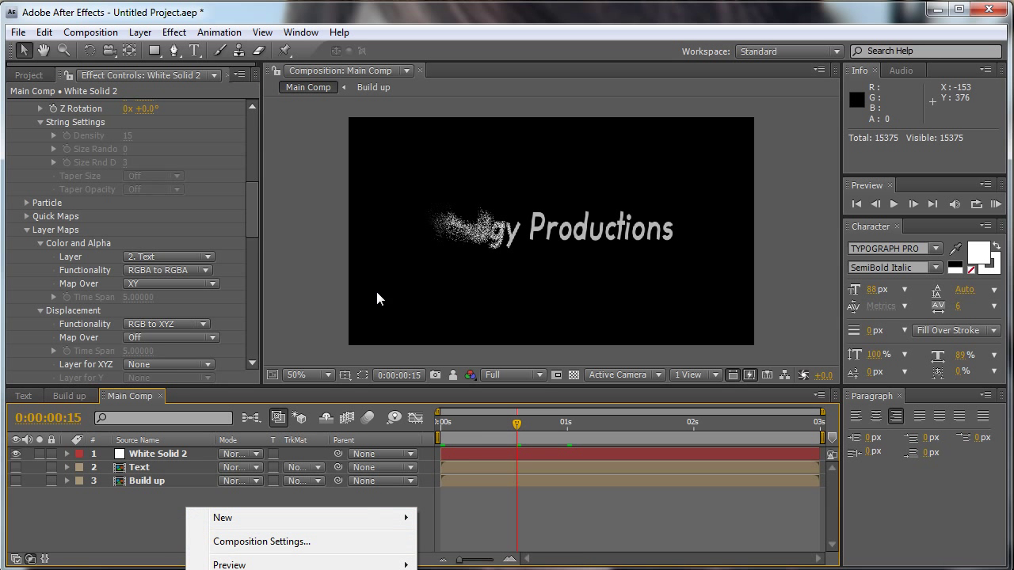
mouse_move(235, 524)
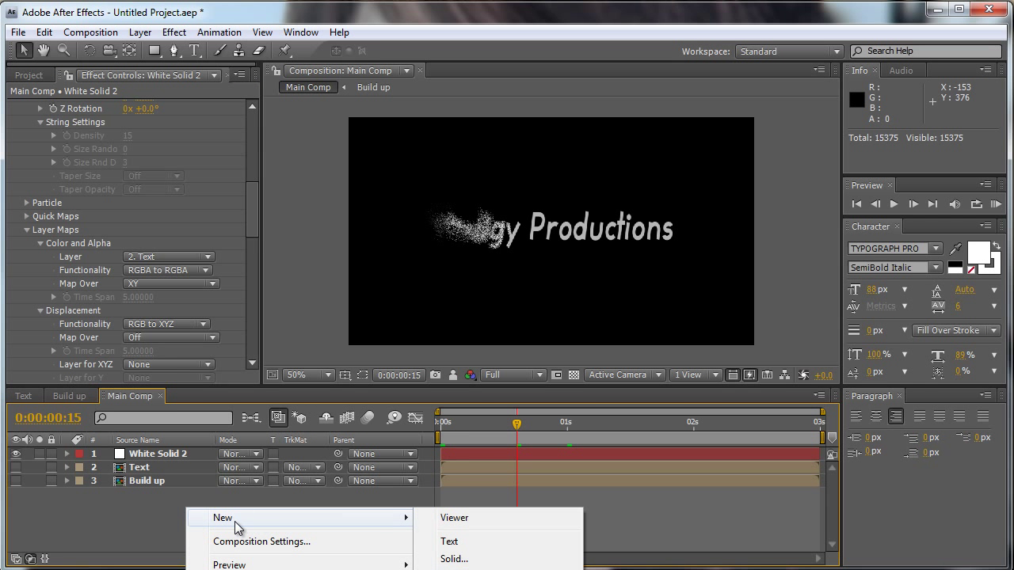
click(491, 559)
click(499, 469)
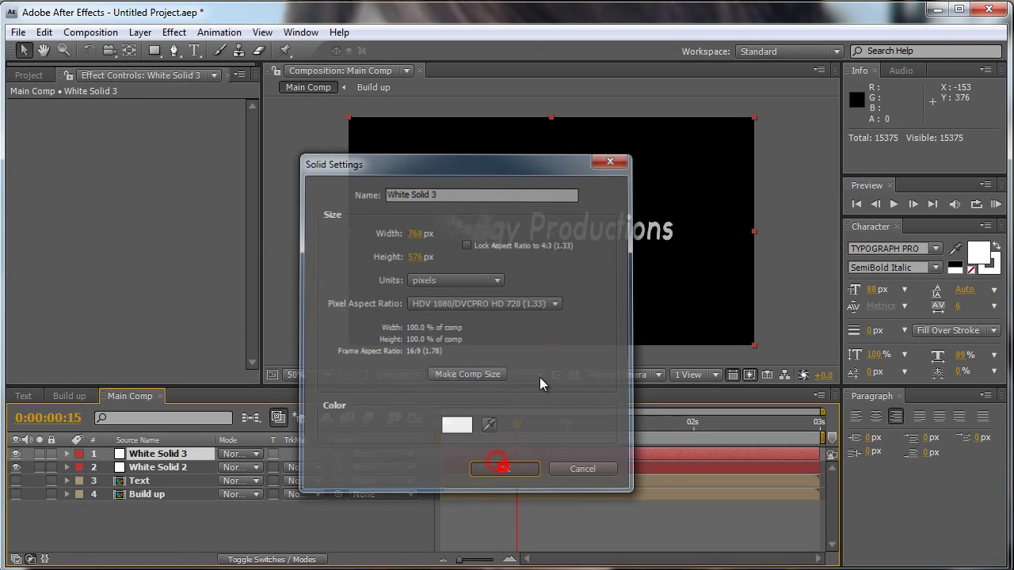
Step: Add a Radial Ramp to the solid, centring its start point and pushing the end far down
right_click(483, 155)
mouse_move(584, 366)
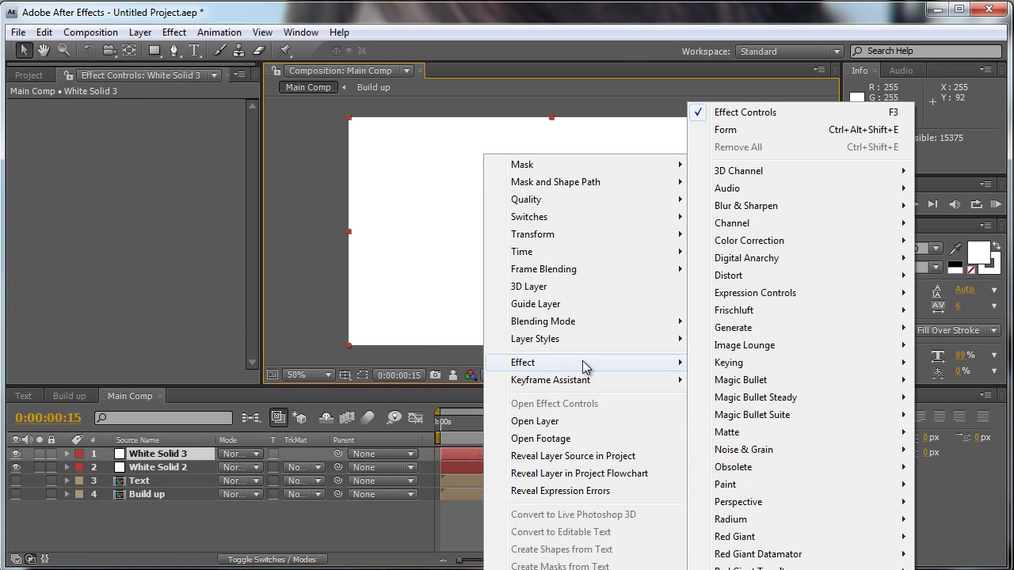
mouse_move(813, 327)
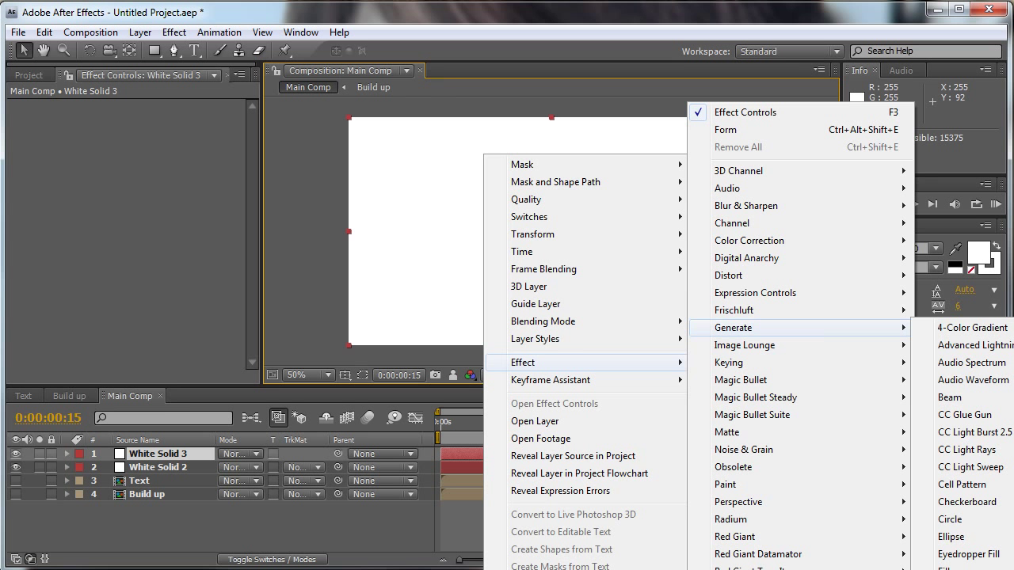
click(963, 569)
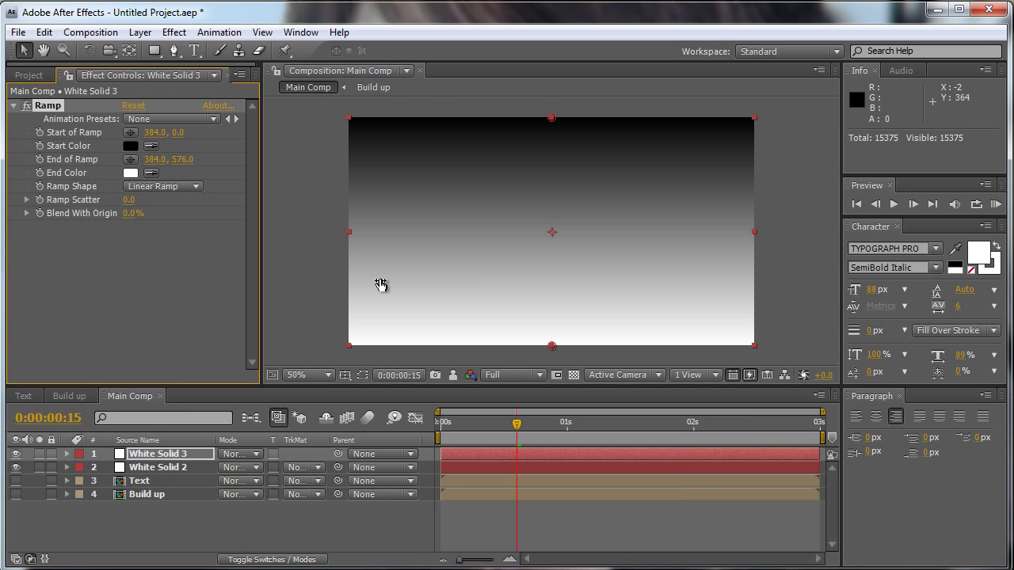
click(155, 191)
click(176, 208)
scroll(566, 256, down, 4)
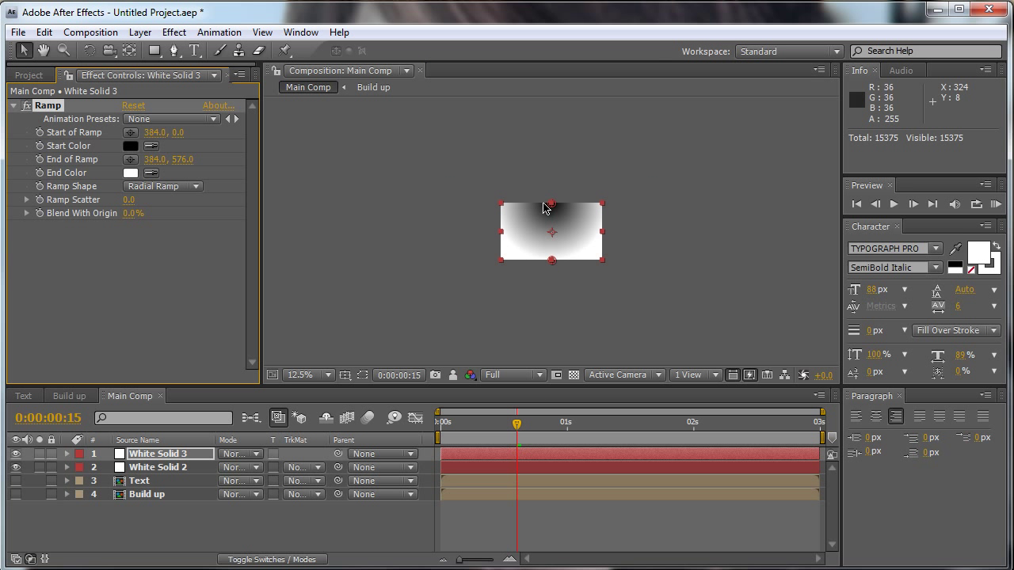
drag(552, 208, 552, 372)
click(464, 267)
Step: Set the ramp Start Color to near-white and End Color to dark gray 313131
scroll(396, 251, up, 2)
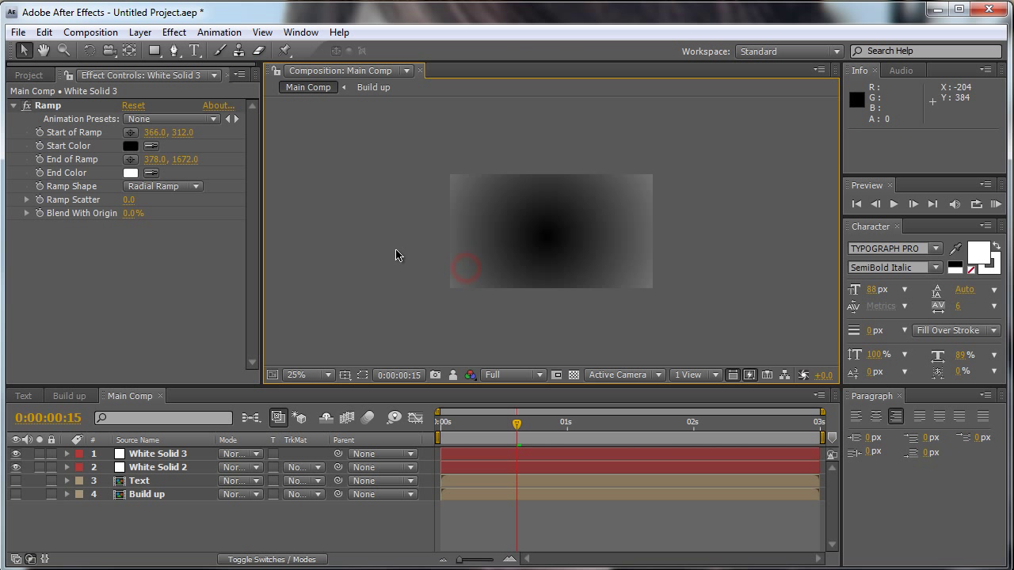
click(135, 146)
drag(824, 251, 775, 180)
key(Return)
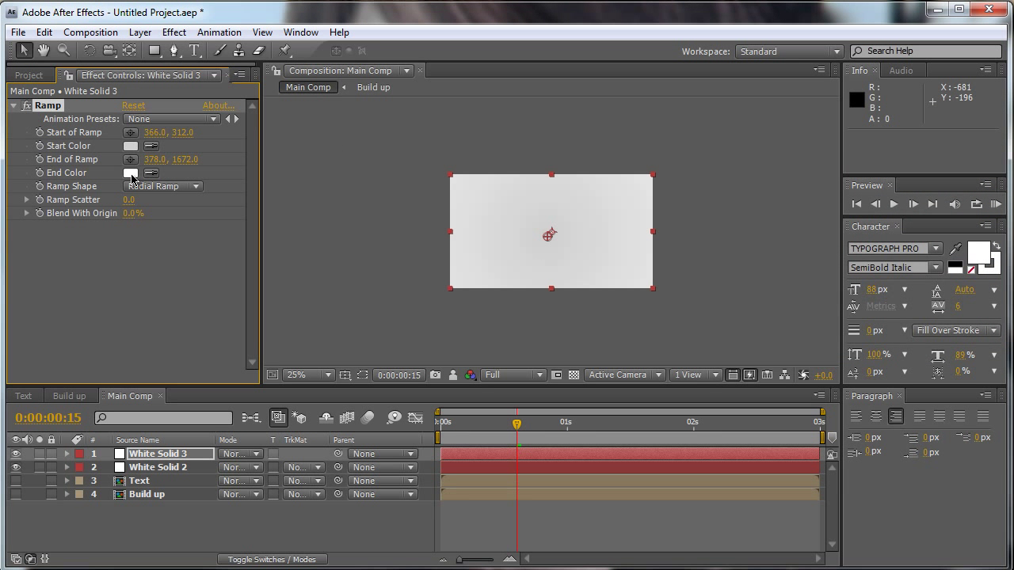
click(131, 173)
drag(808, 271, 776, 266)
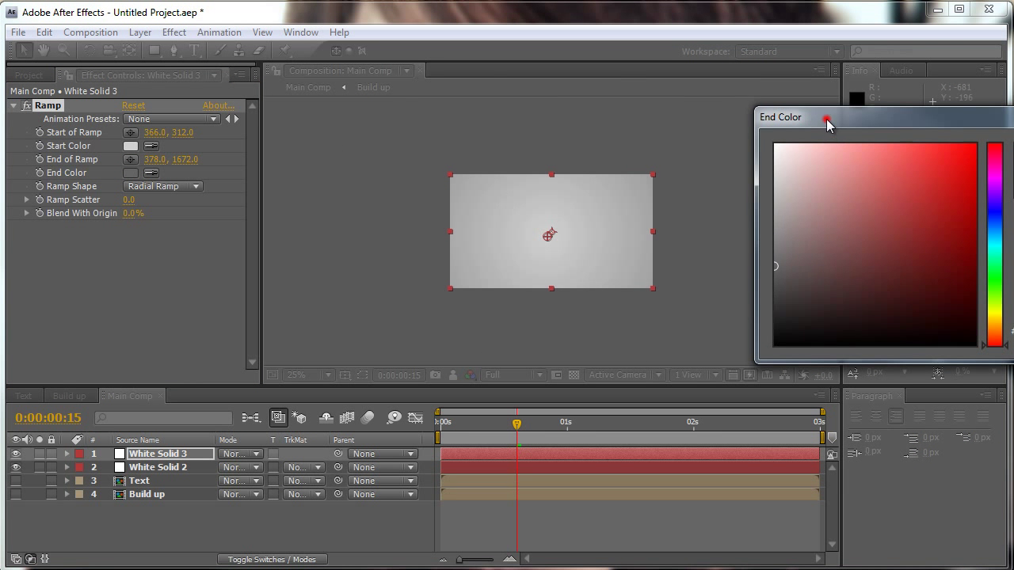
drag(826, 124, 403, 144)
click(346, 313)
click(363, 319)
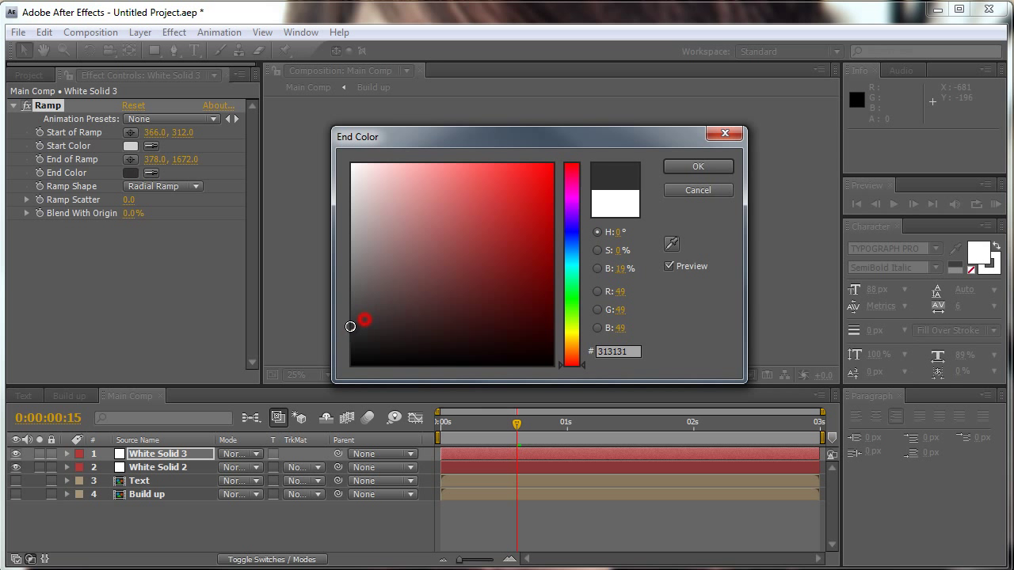
click(695, 166)
Step: Move White Solid 3 below Build up and scrub to preview the dissolve over it
shift+click(155, 467)
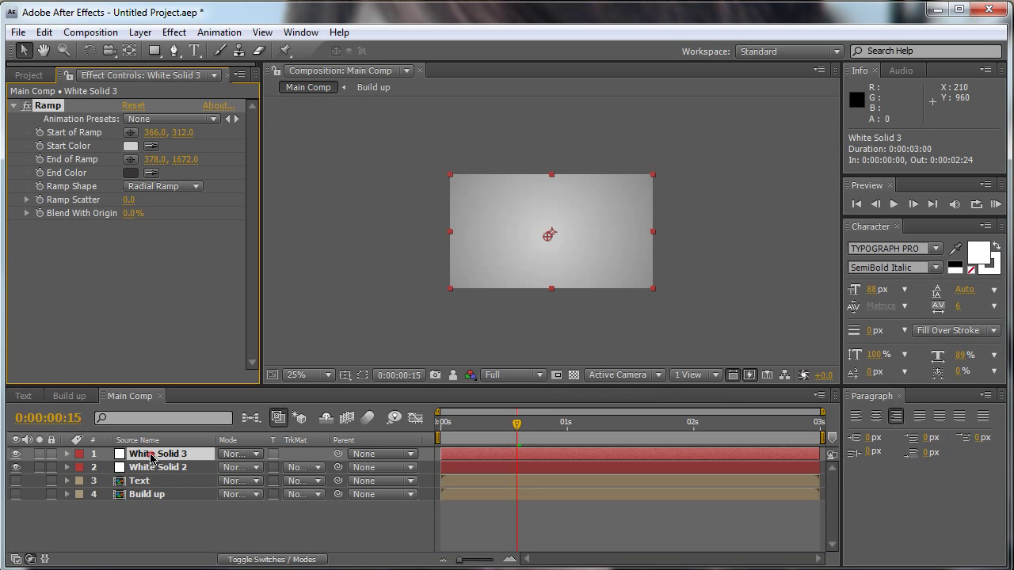
drag(150, 454, 154, 515)
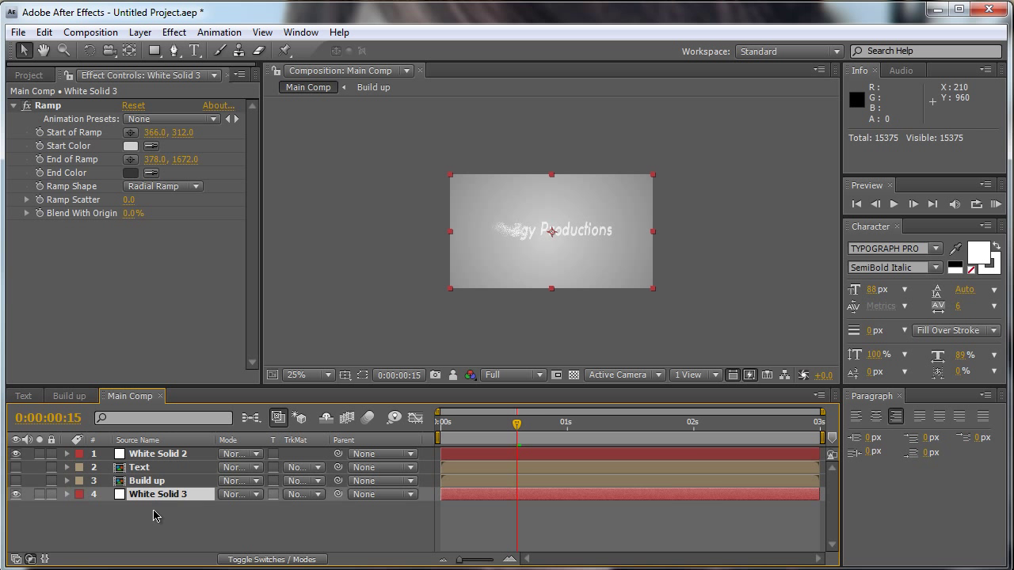
scroll(568, 283, up, 2)
drag(514, 432, 602, 511)
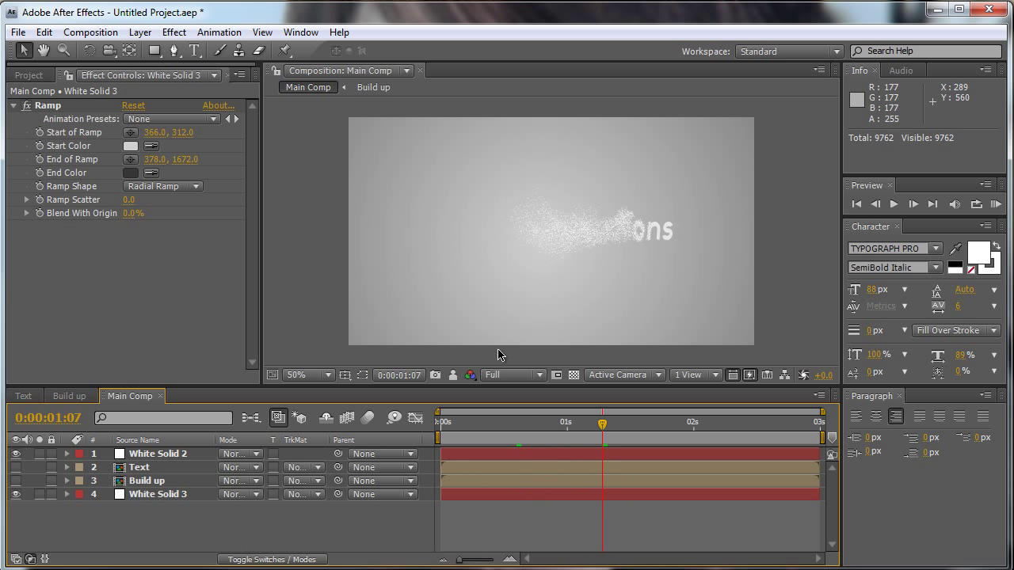
scroll(566, 235, up, 1)
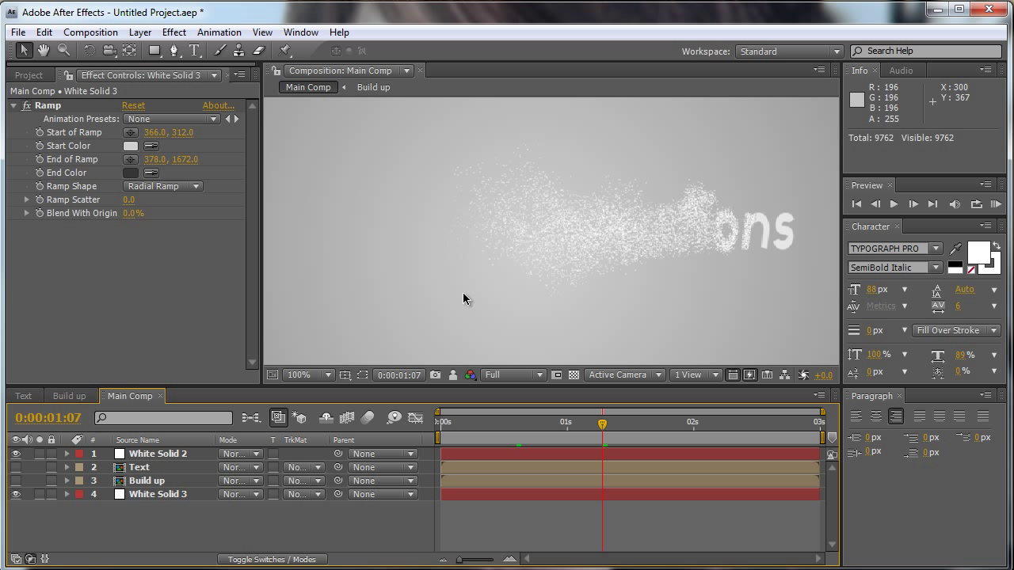
scroll(495, 257, down, 1)
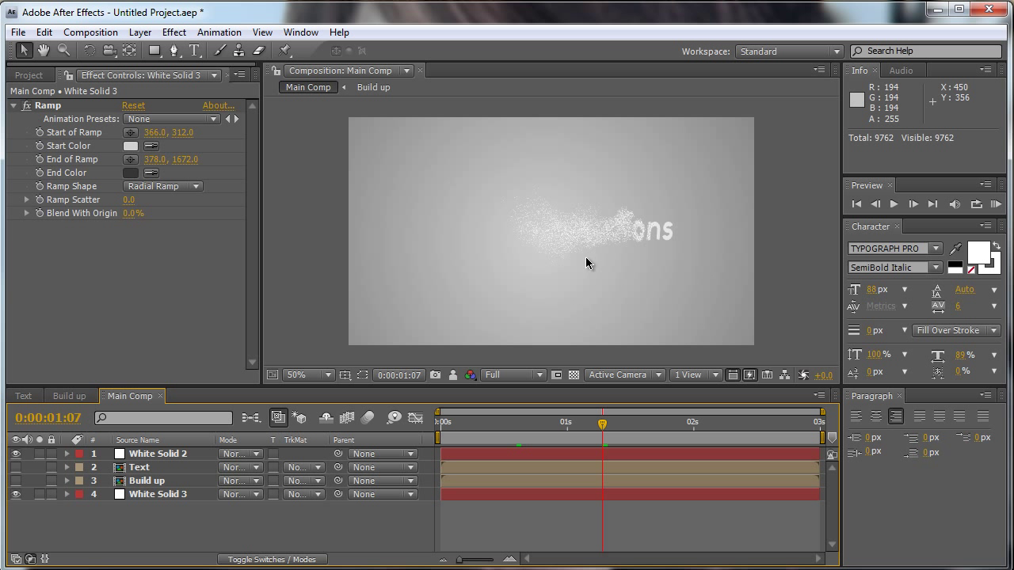